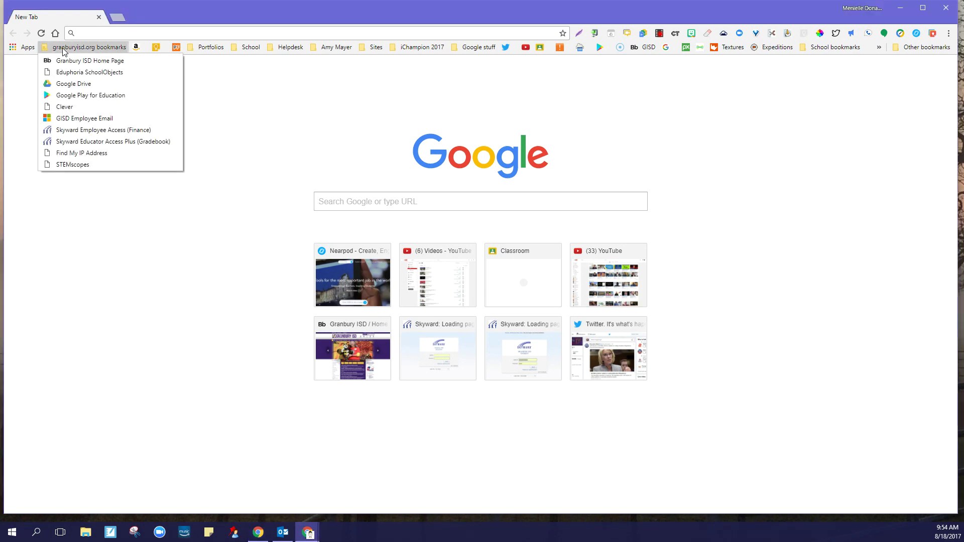
# Open Google Drive from the bookmarked links and open the shared Google Academy folder labelled with the owner's surname.
pyautogui.click(63, 84)
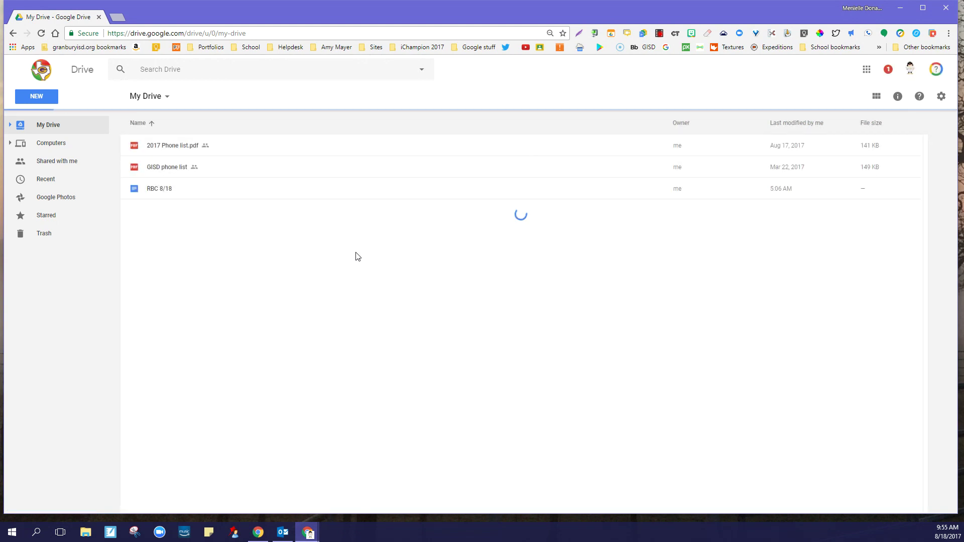
pyautogui.scroll(-20, 280, 320)
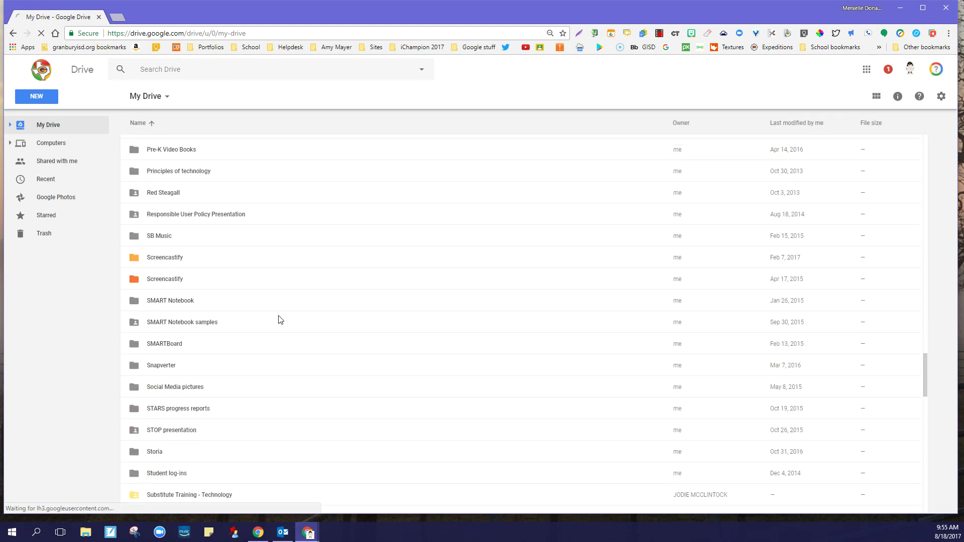
pyautogui.scroll(12, 280, 320)
pyautogui.scroll(4, 280, 320)
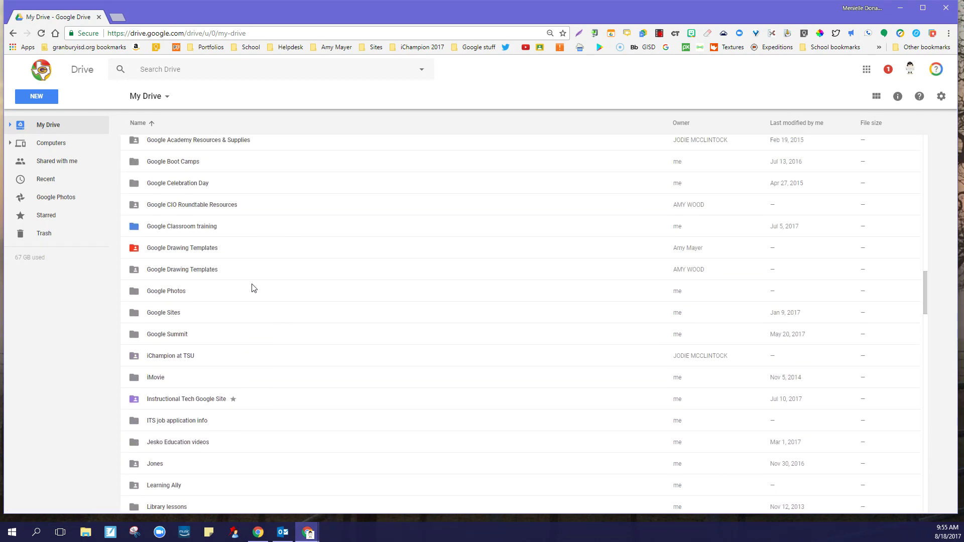
pyautogui.scroll(2, 246, 279)
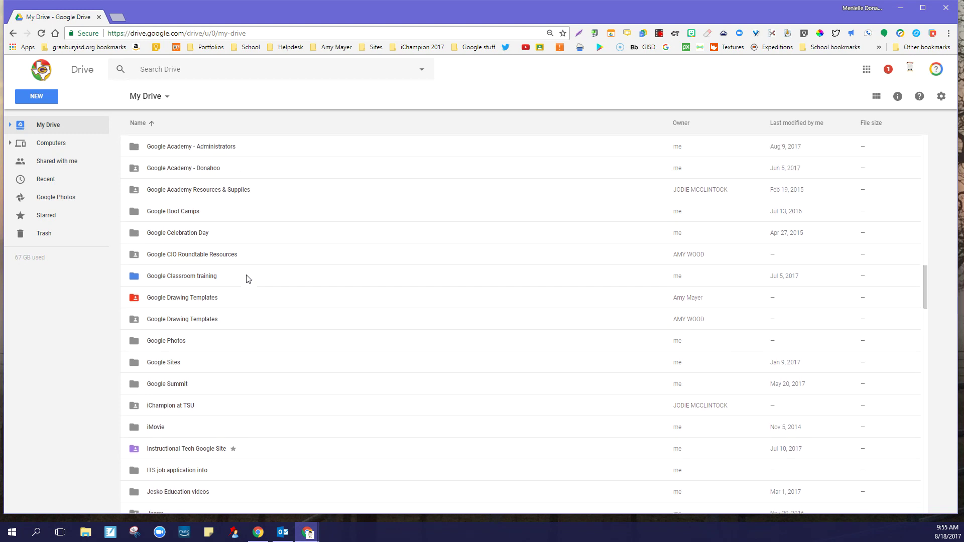
pyautogui.doubleClick(179, 220)
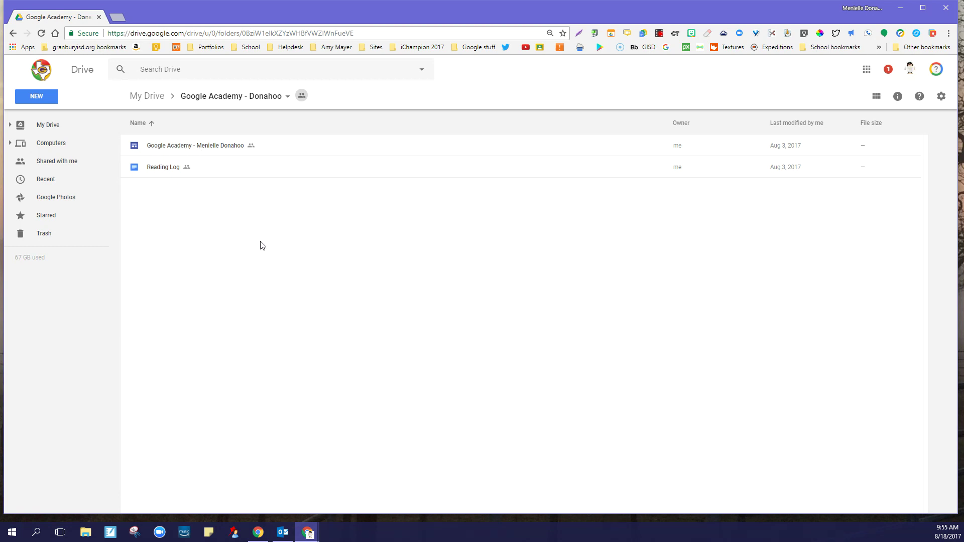
# Create a new Google Docs document in this folder, sharing it with the folder's permissions.
pyautogui.click(31, 101)
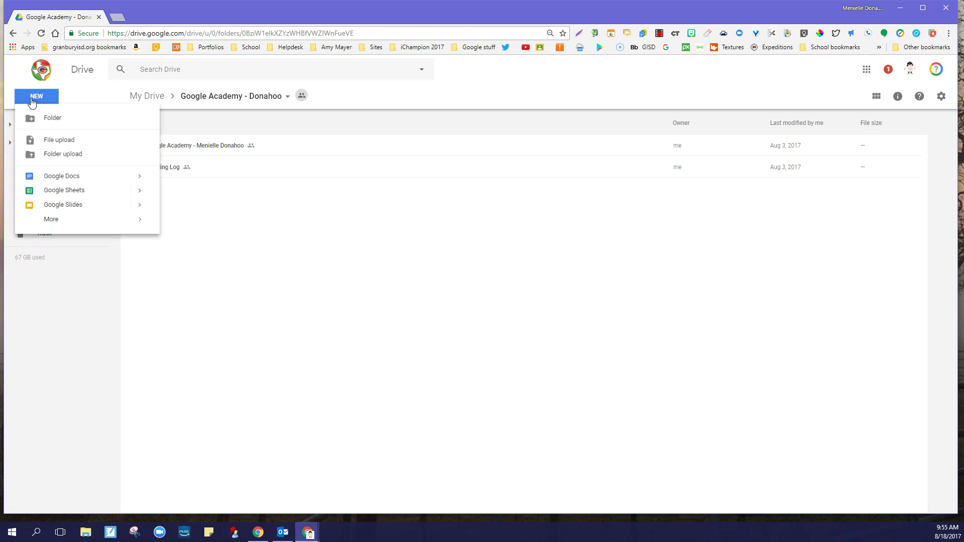
pyautogui.click(33, 178)
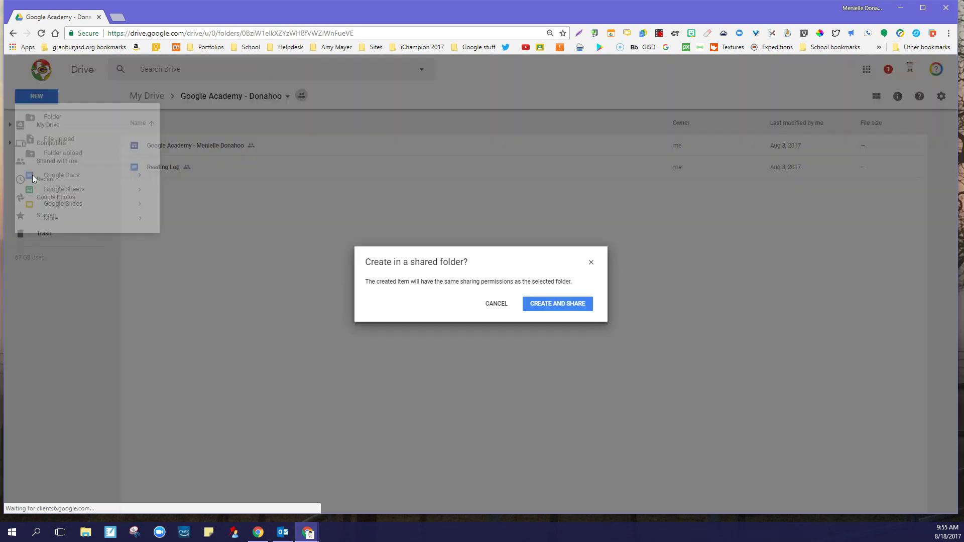
pyautogui.click(561, 307)
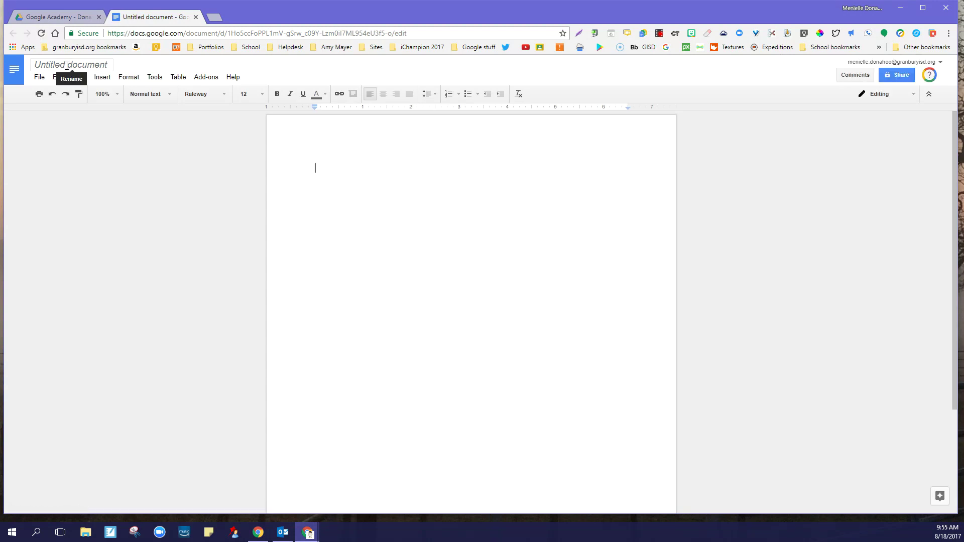
# Rename the untitled document as "Document" and return to the page body.
pyautogui.click(94, 65)
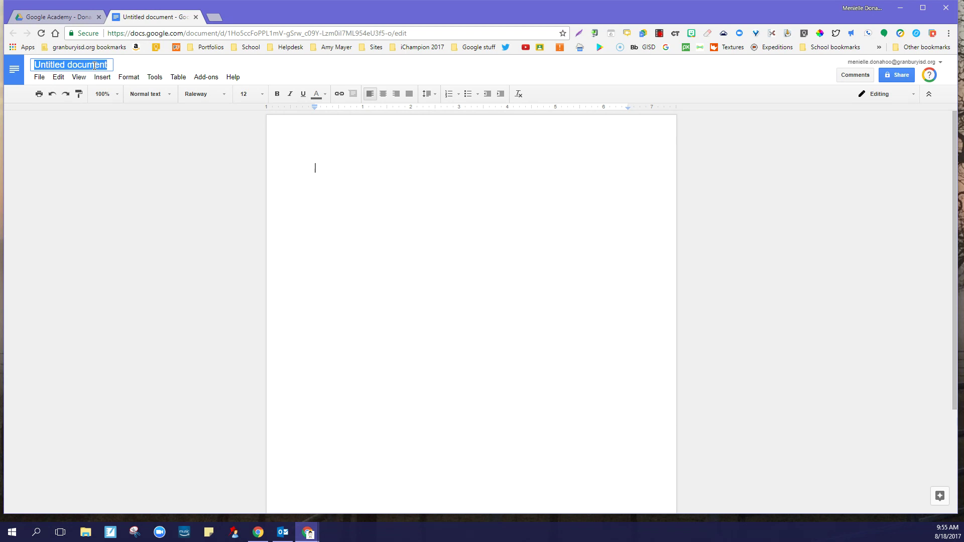
pyautogui.write('Doc')
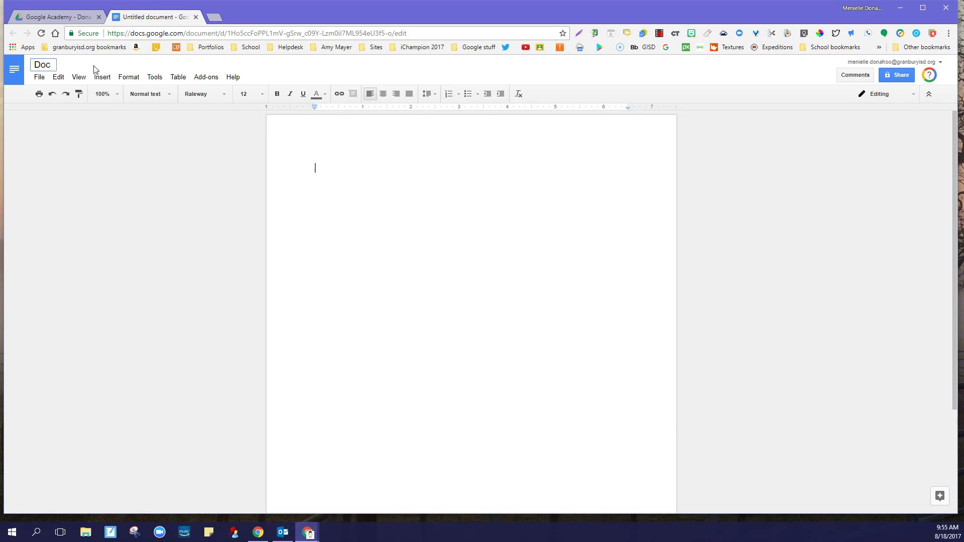
pyautogui.write('ument')
pyautogui.click(317, 172)
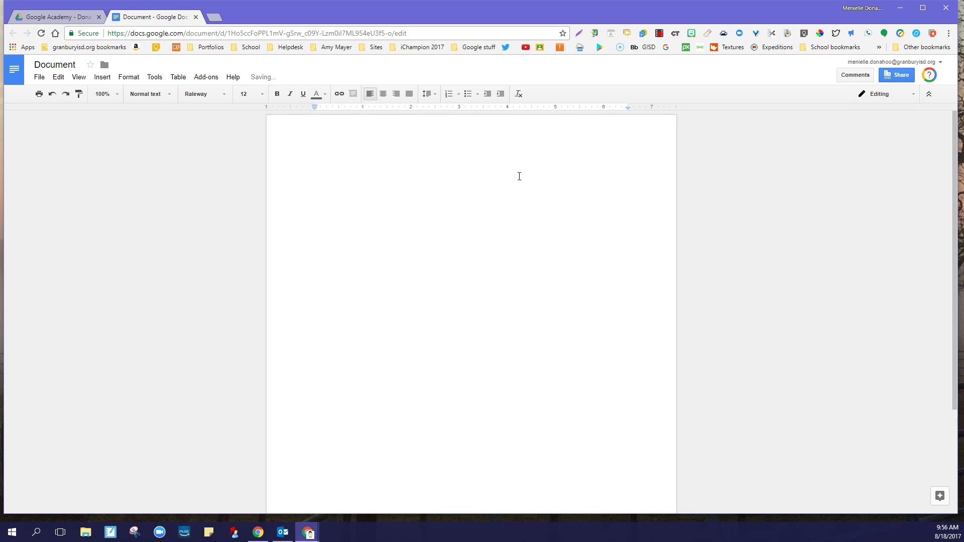
# In the document's advanced sharing settings, add the student and the colleague as people to invite.
pyautogui.click(888, 76)
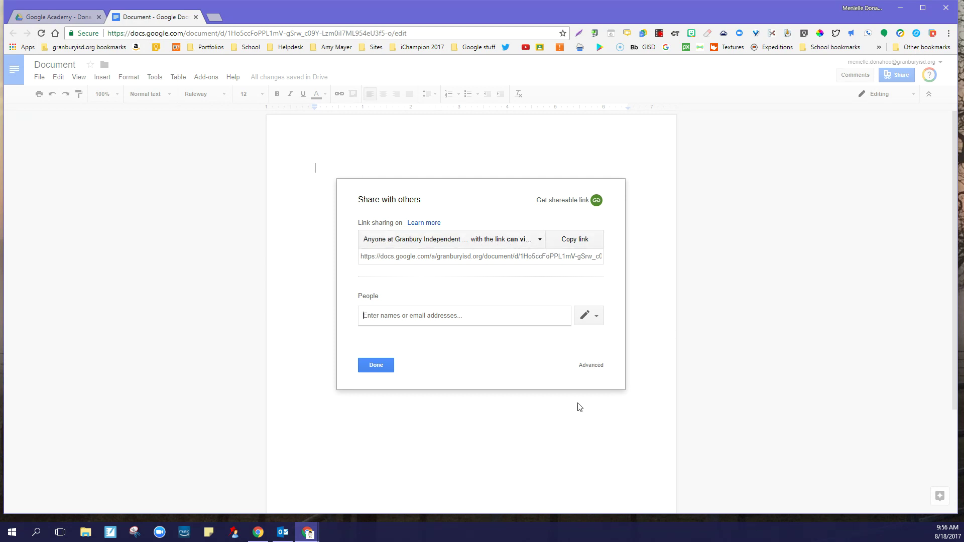
pyautogui.click(587, 368)
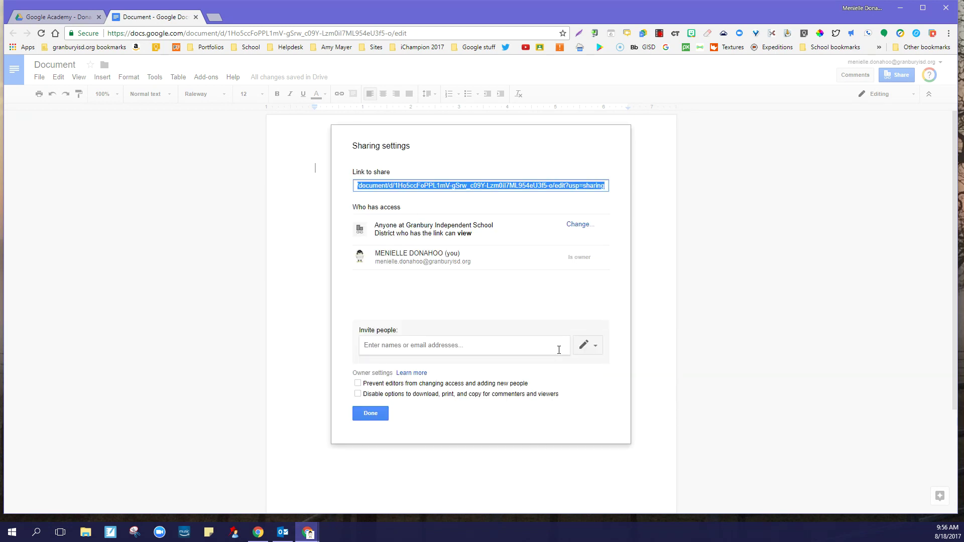
pyautogui.click(559, 350)
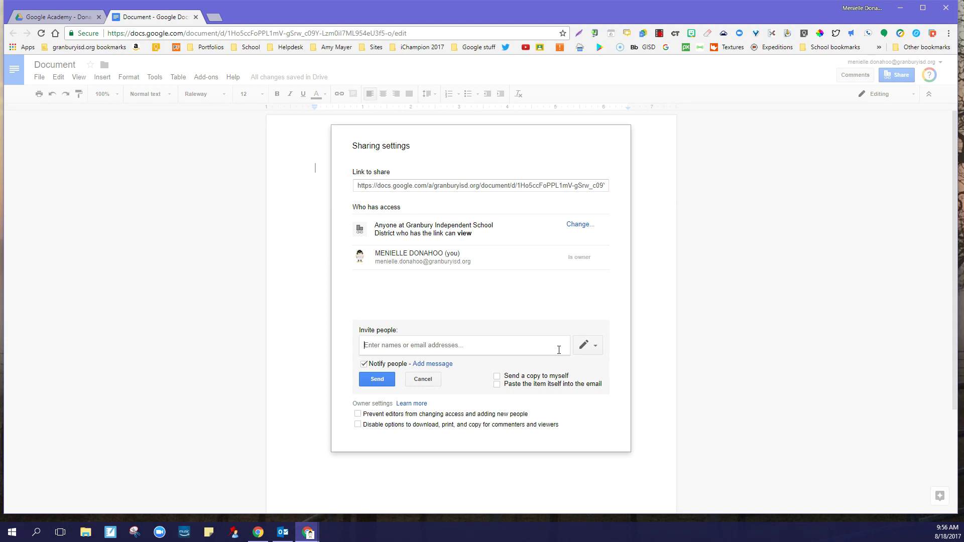
pyautogui.write('angela st')
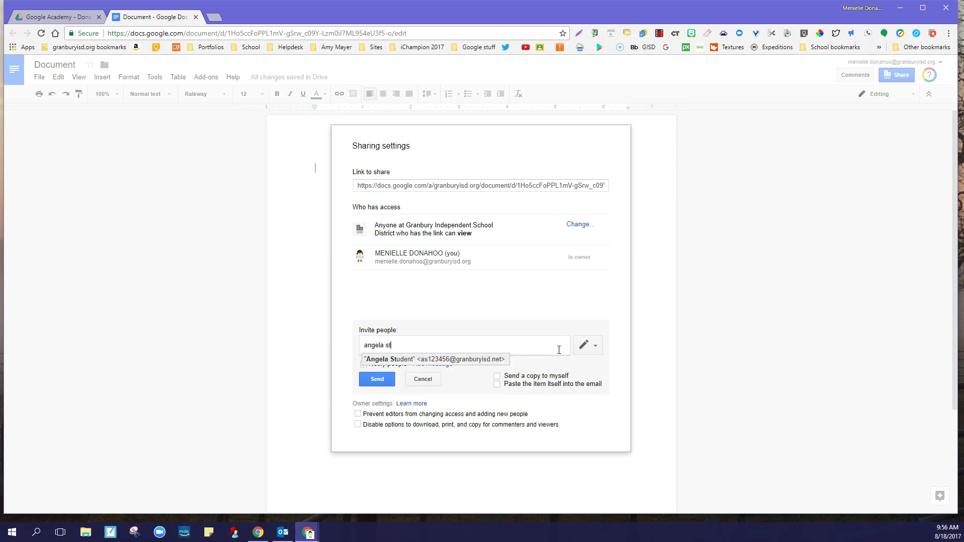
pyautogui.press('Return')
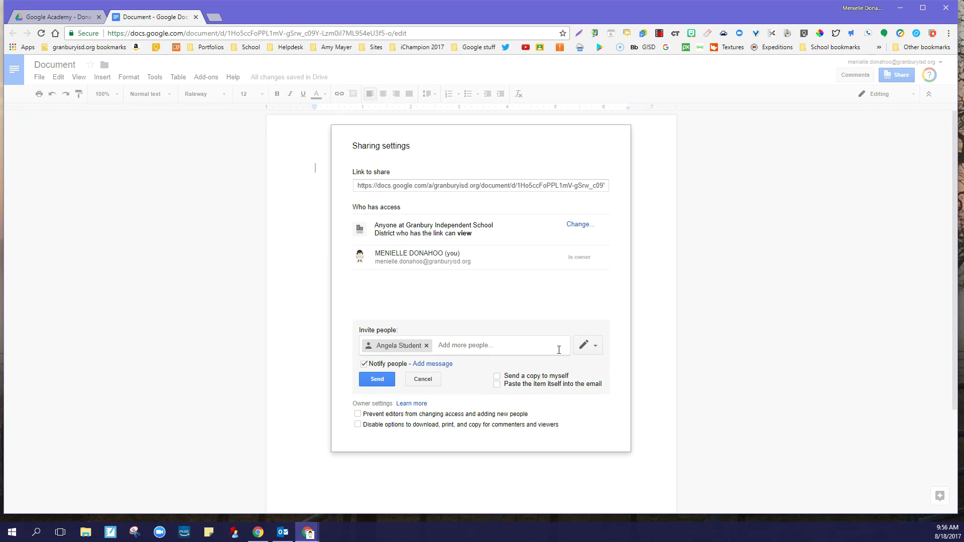
pyautogui.write('jodie')
pyautogui.press('Return')
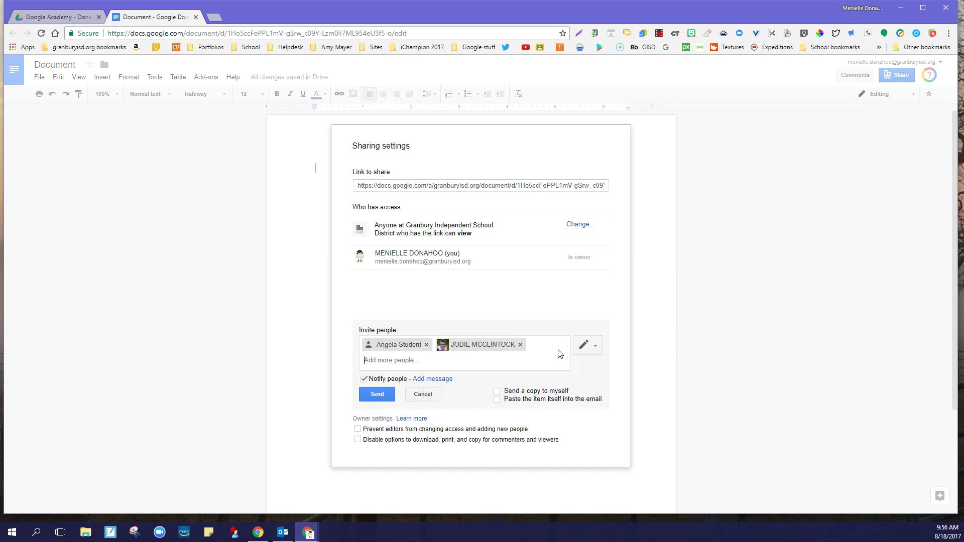
# Set the access level for both invited people to "Can comment".
pyautogui.click(592, 345)
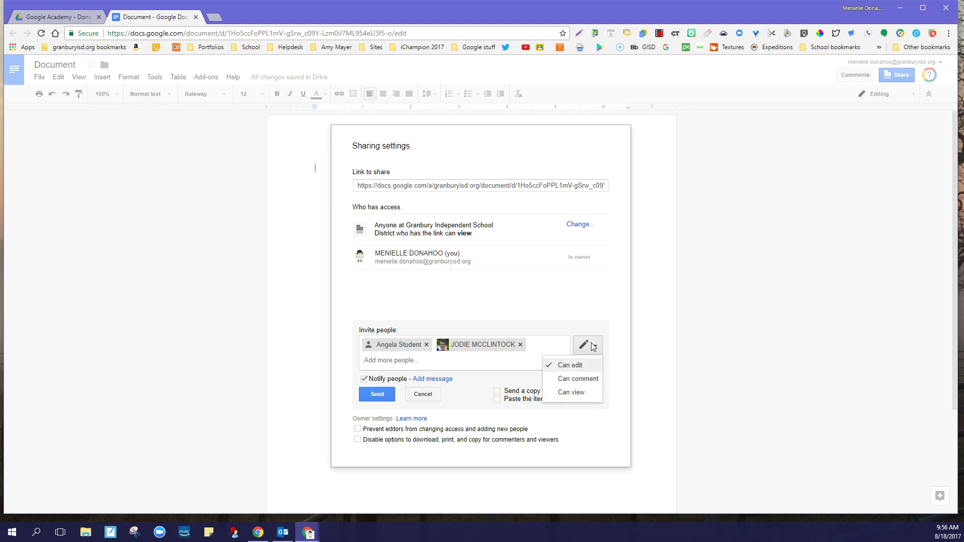
pyautogui.click(577, 378)
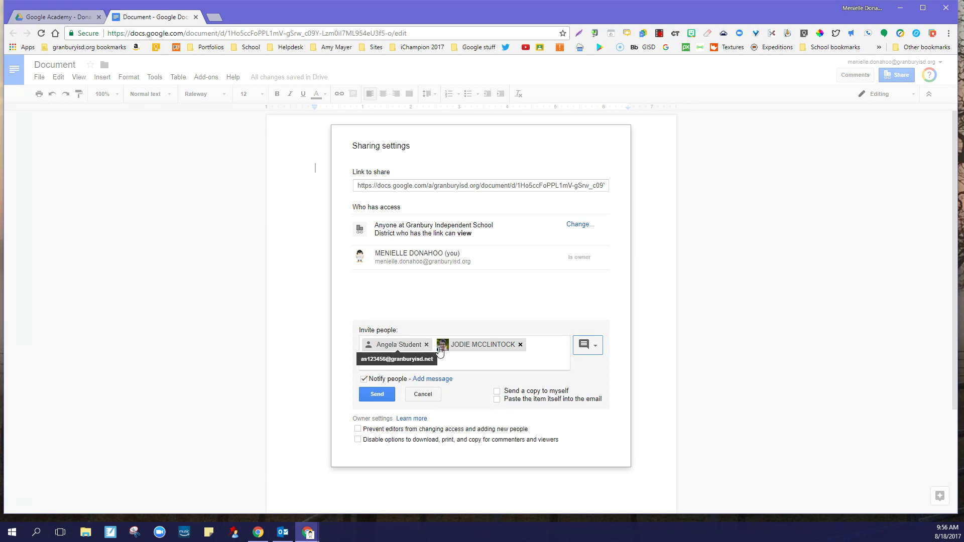
pyautogui.moveTo(439, 350)
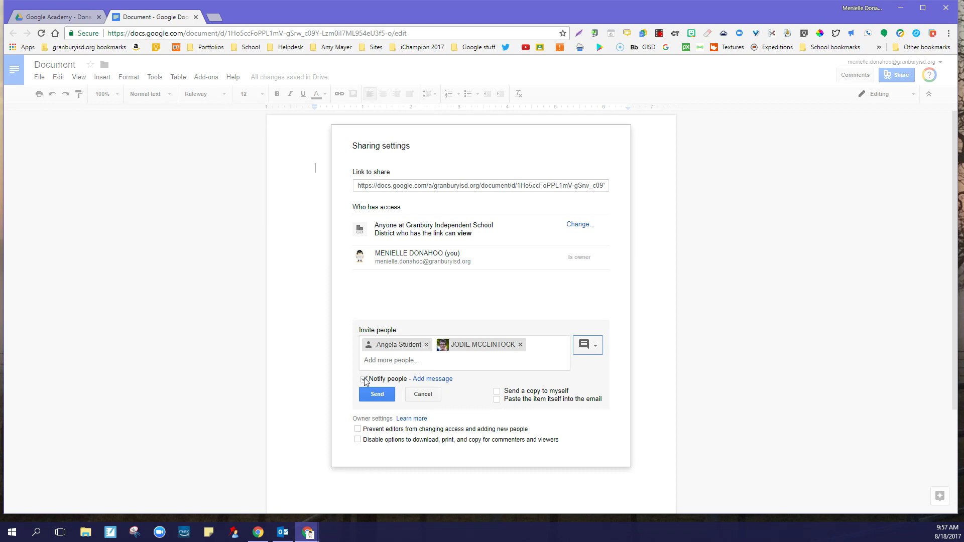
# Add the invitation message "This is the document I would like for you to look at & comment.".
pyautogui.click(421, 381)
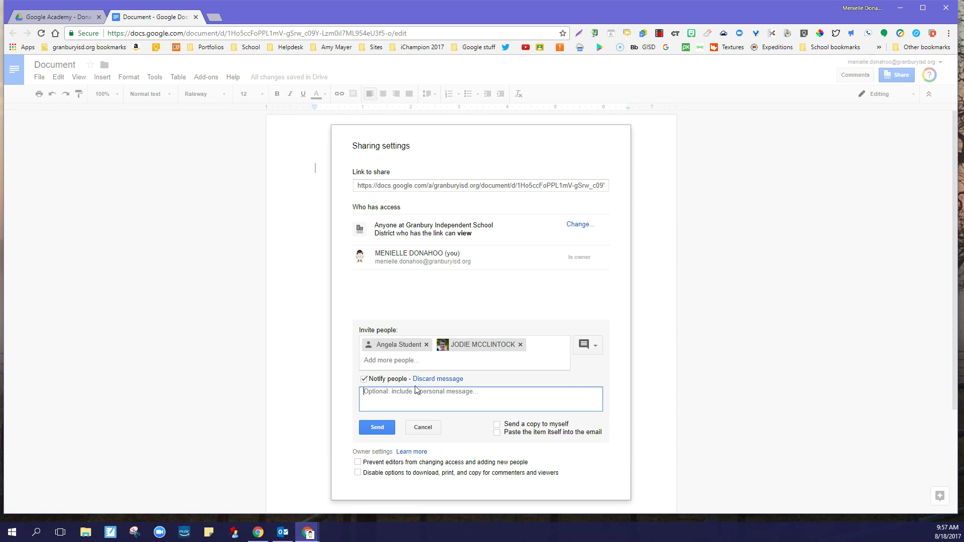
pyautogui.write('Th')
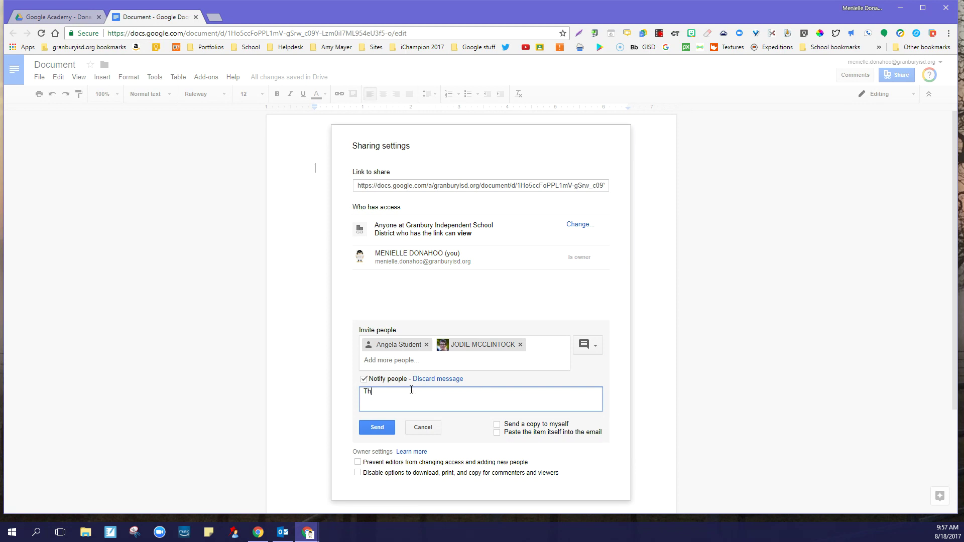
pyautogui.write('is is the document I would like for you to look at & comment.')
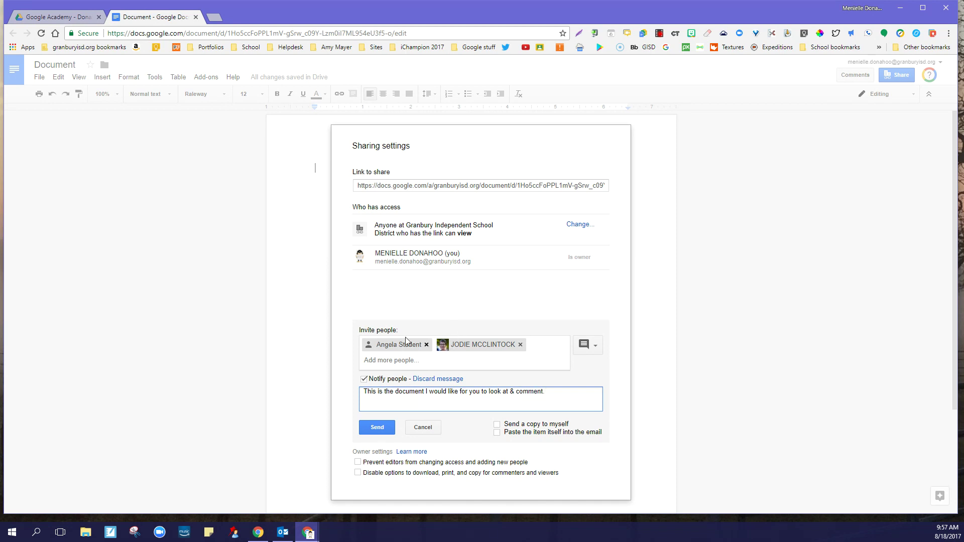
# Turn off notifying people, share the document without sending email invitations, and close the sharing settings.
pyautogui.click(364, 380)
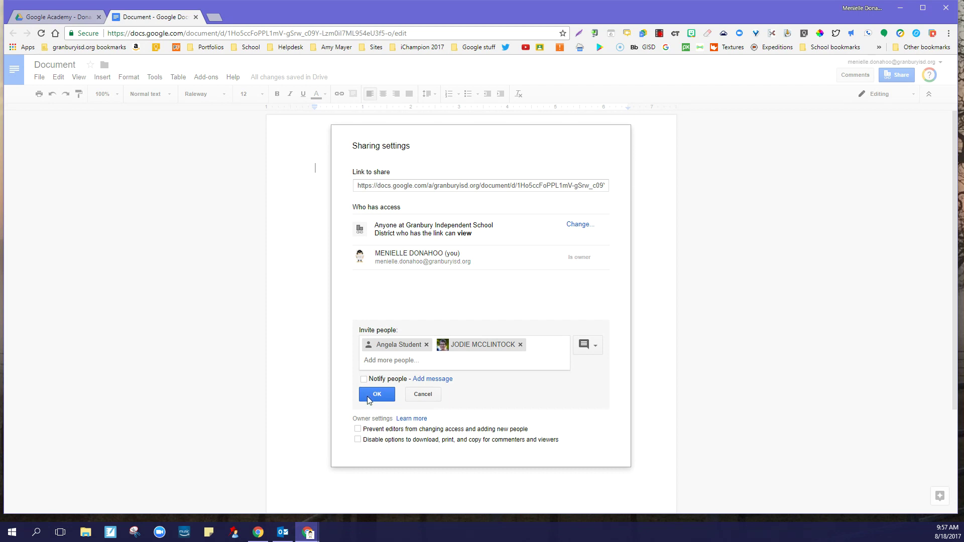
pyautogui.click(371, 396)
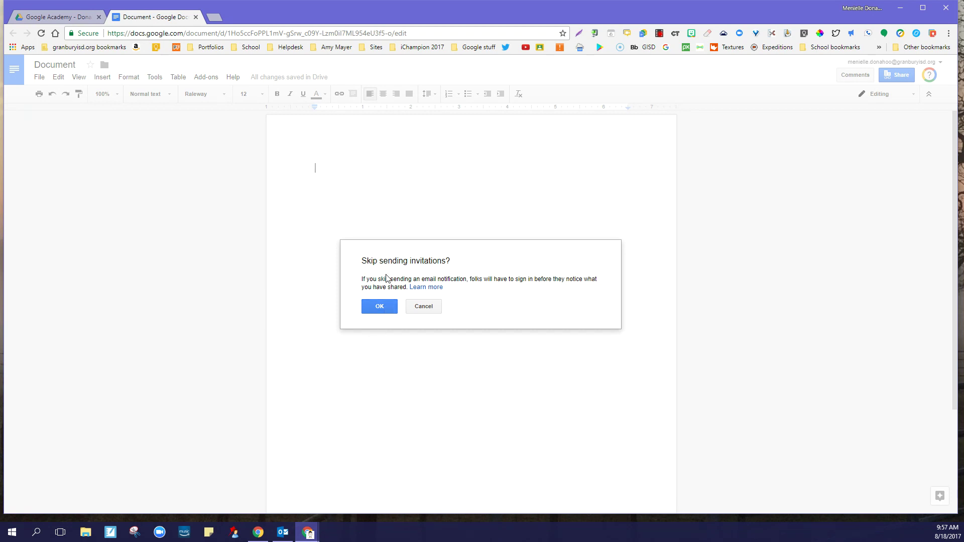
pyautogui.click(381, 308)
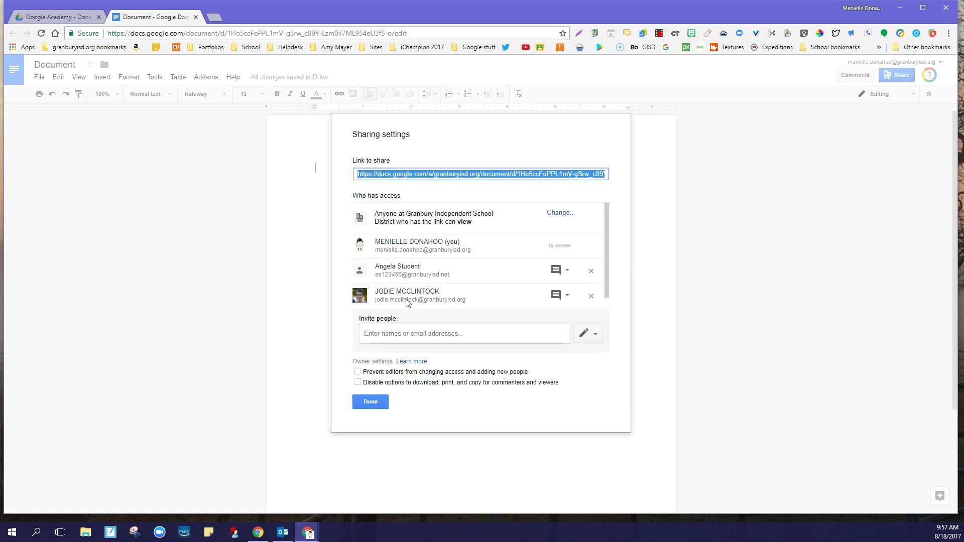
pyautogui.click(383, 402)
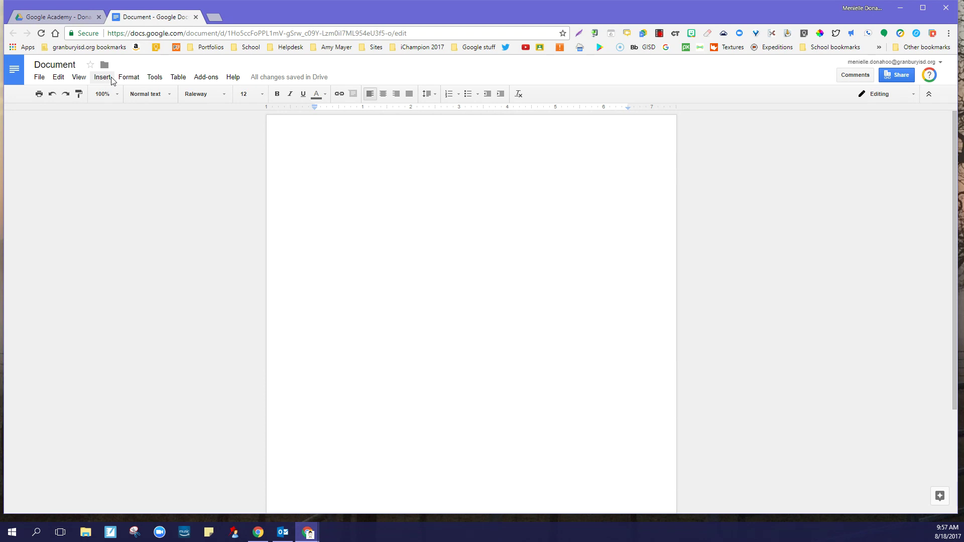
# Insert a table with three columns and two rows into the document.
pyautogui.click(102, 78)
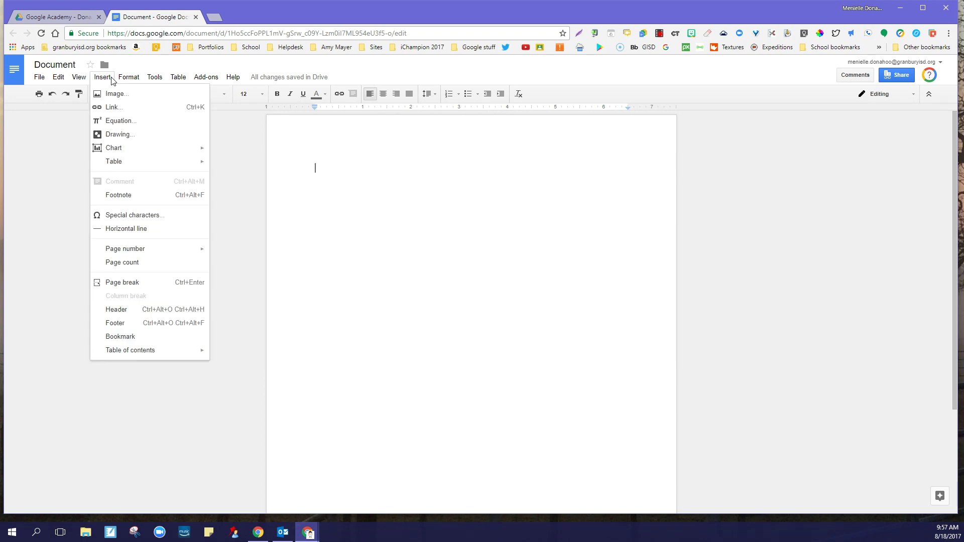
pyautogui.moveTo(114, 163)
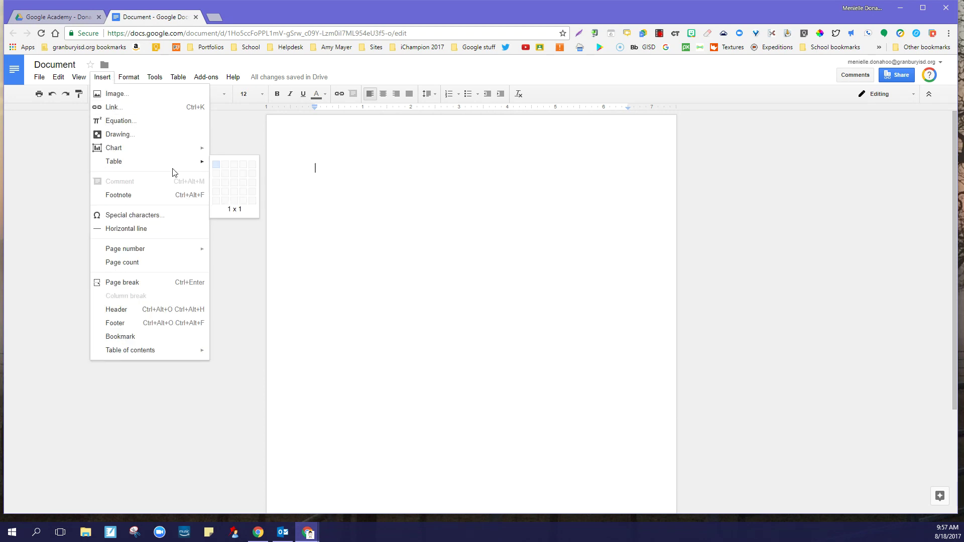
pyautogui.click(234, 174)
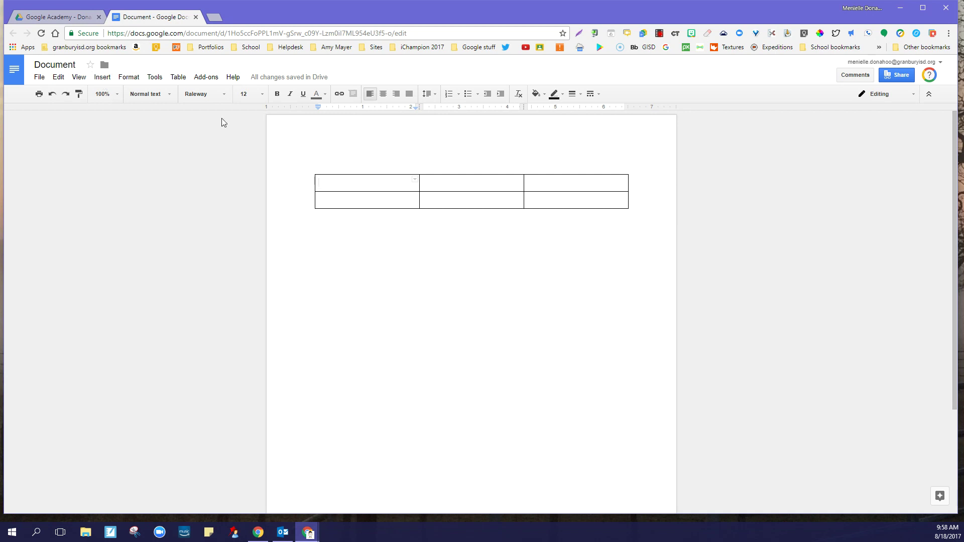
# Place the cursor below the table and run a Google image search for "flamingo" to insert a picture there.
pyautogui.click(331, 248)
pyautogui.click(105, 78)
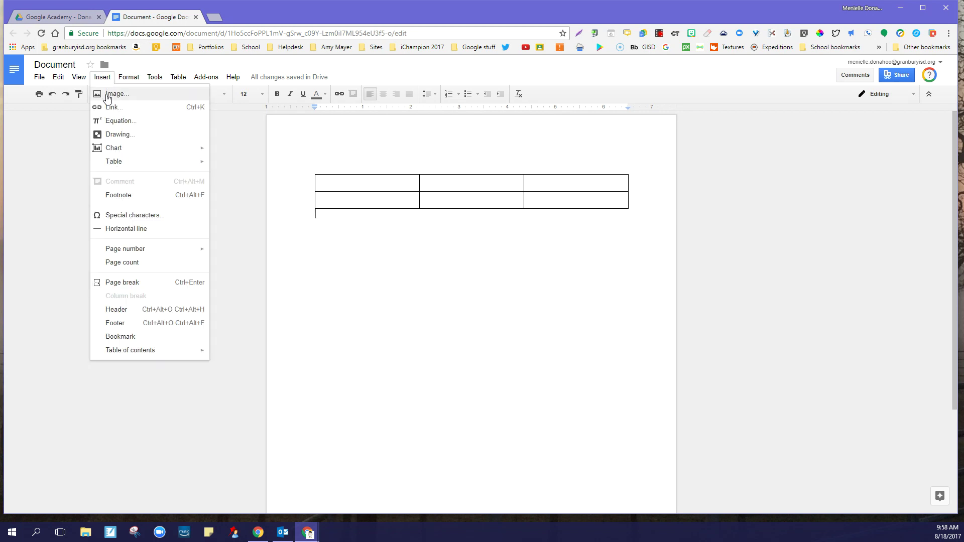
pyautogui.click(107, 95)
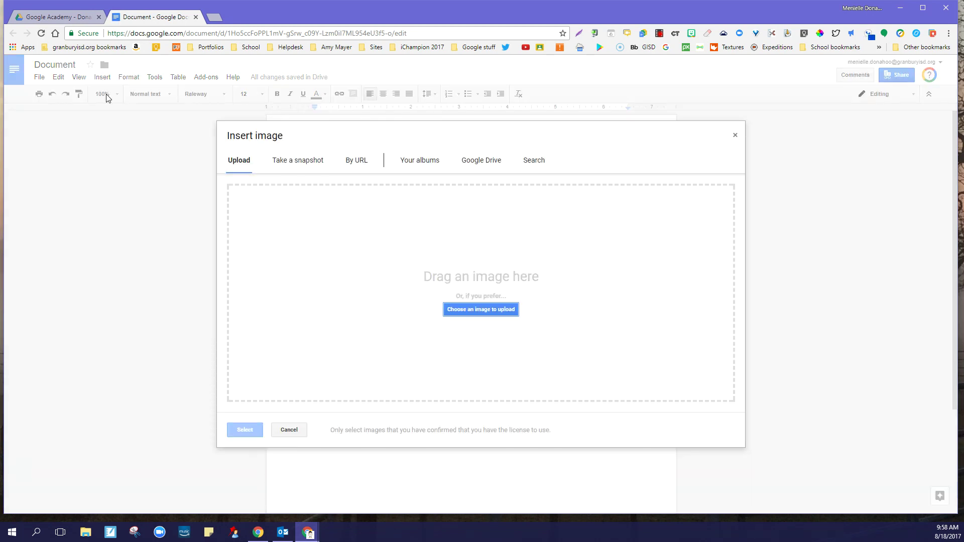
pyautogui.click(529, 161)
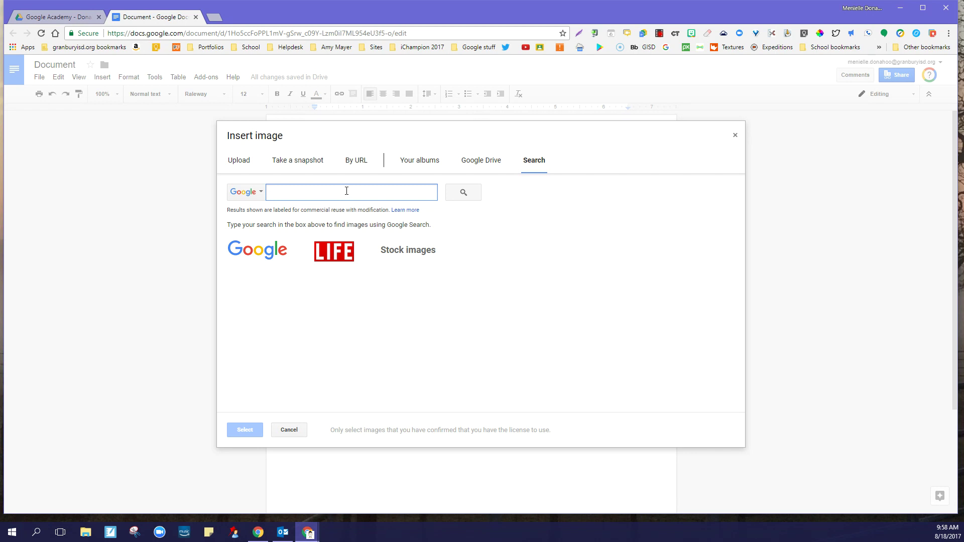
pyautogui.write('flamingo')
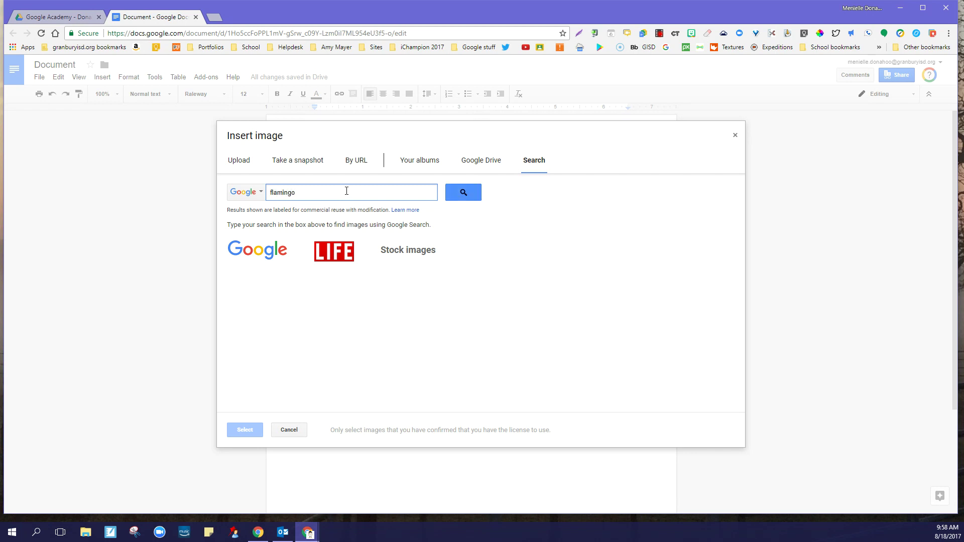
pyautogui.press('Return')
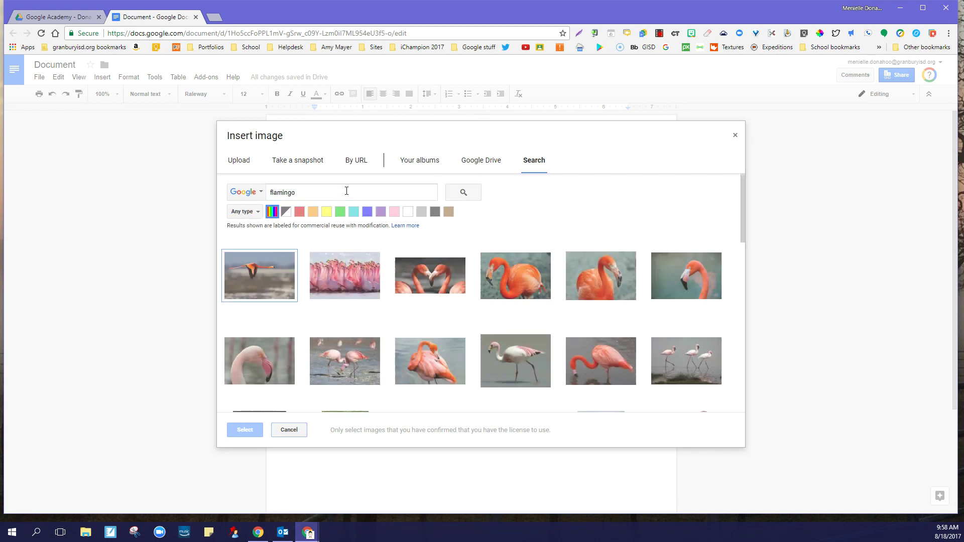
# Try the yellow and purple color filters on the flamingo image results and restore all colors.
pyautogui.click(328, 219)
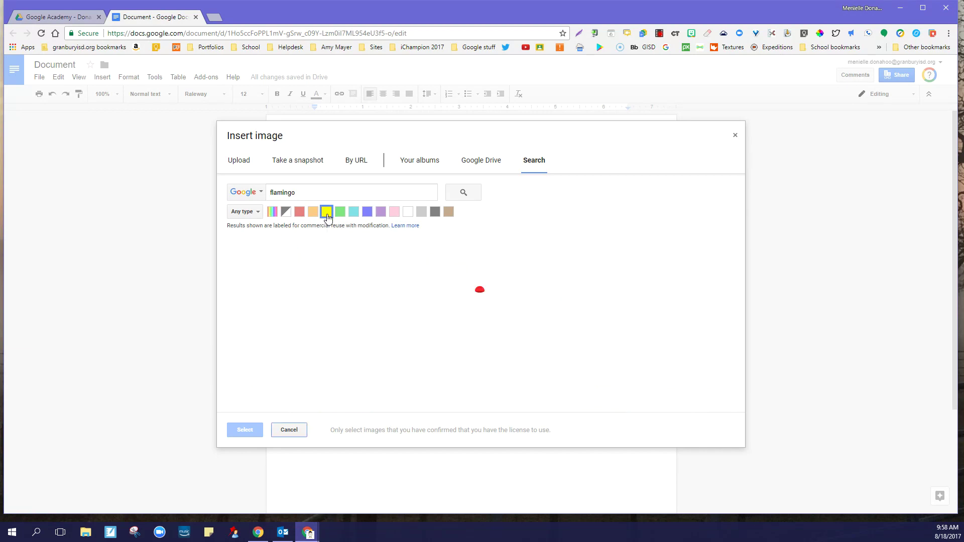
pyautogui.click(380, 213)
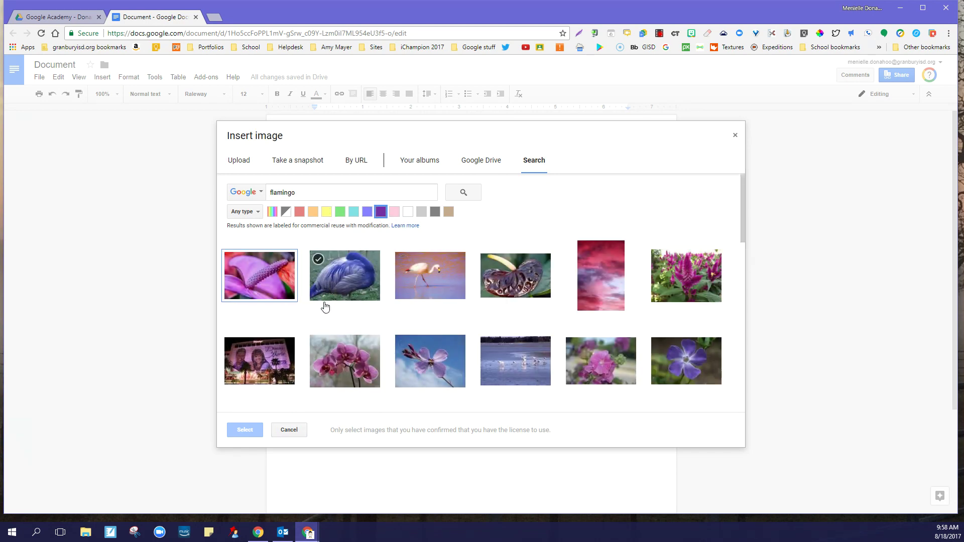
pyautogui.click(272, 213)
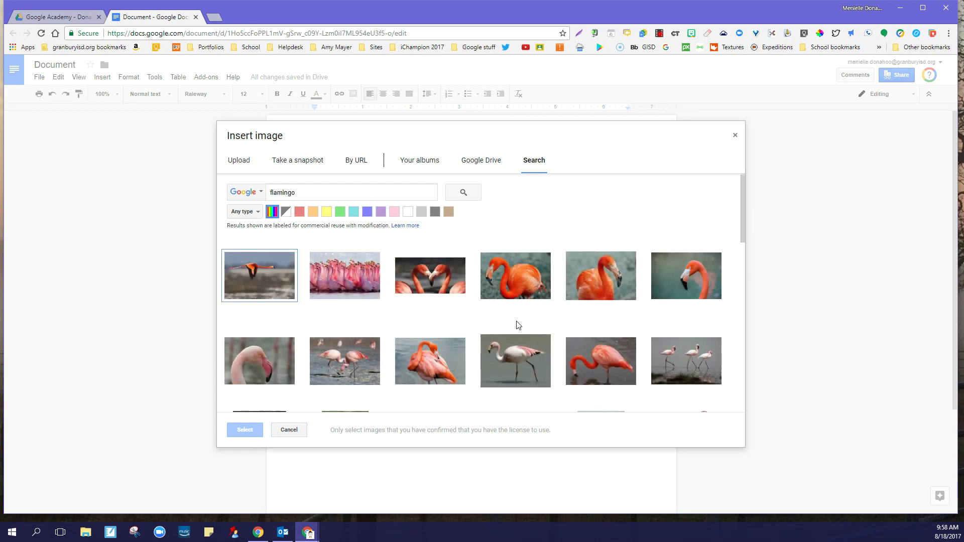
# Browse the unfiltered flamingo image results and return to the first ones.
pyautogui.scroll(-3, 518, 325)
pyautogui.scroll(3, 517, 324)
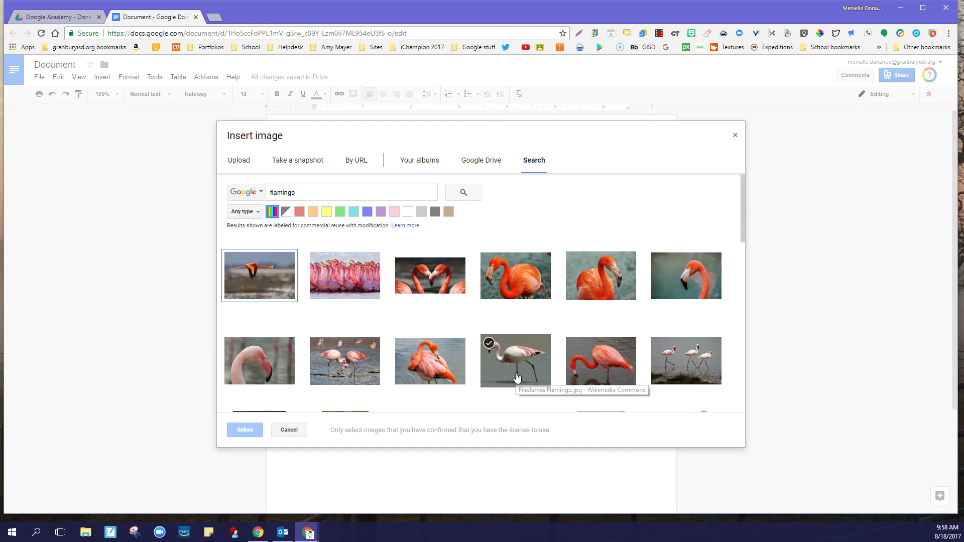
pyautogui.scroll(-10, 701, 343)
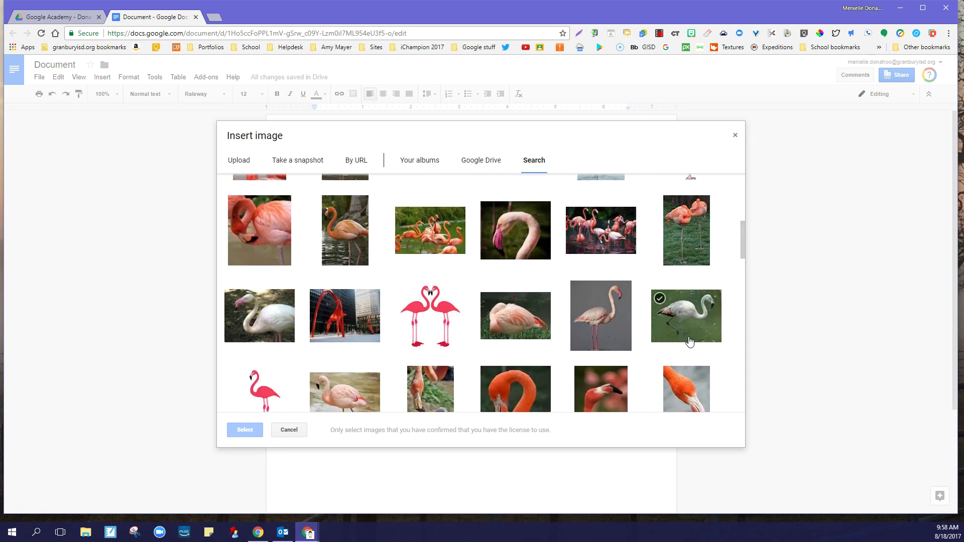
pyautogui.scroll(-5, 689, 341)
pyautogui.scroll(-3, 690, 342)
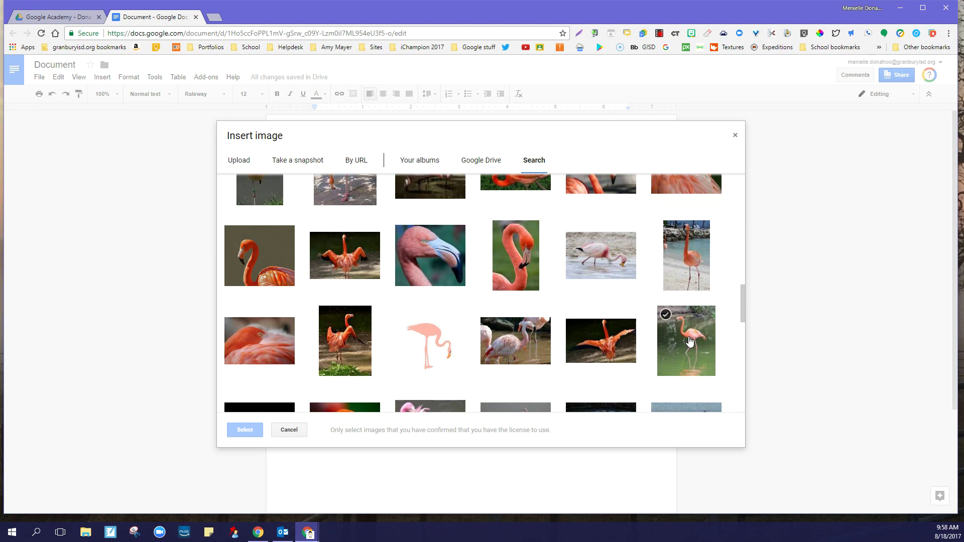
pyautogui.scroll(1, 689, 341)
pyautogui.scroll(10, 478, 315)
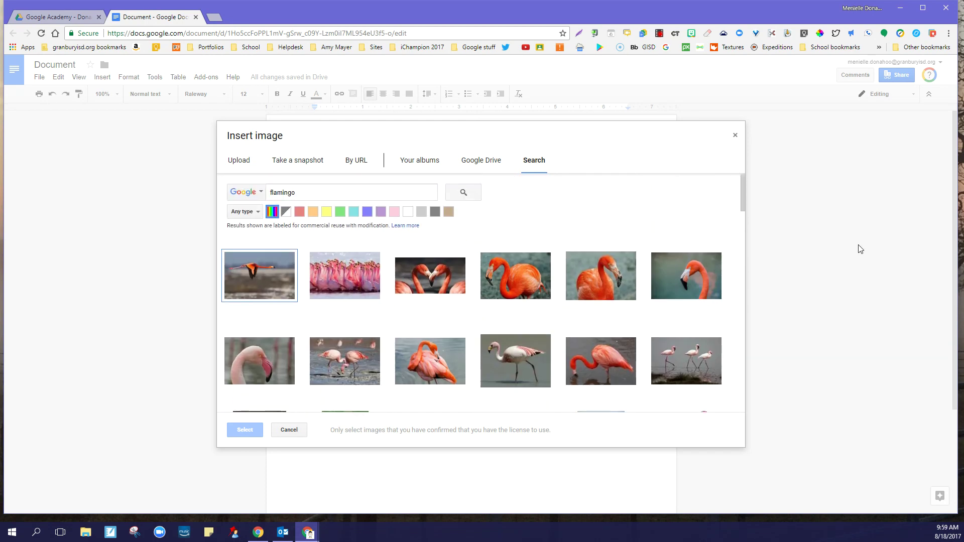
# Try the Line drawing, Clip art, Photo and Face type filters on the flamingo results and restore Any type.
pyautogui.click(242, 212)
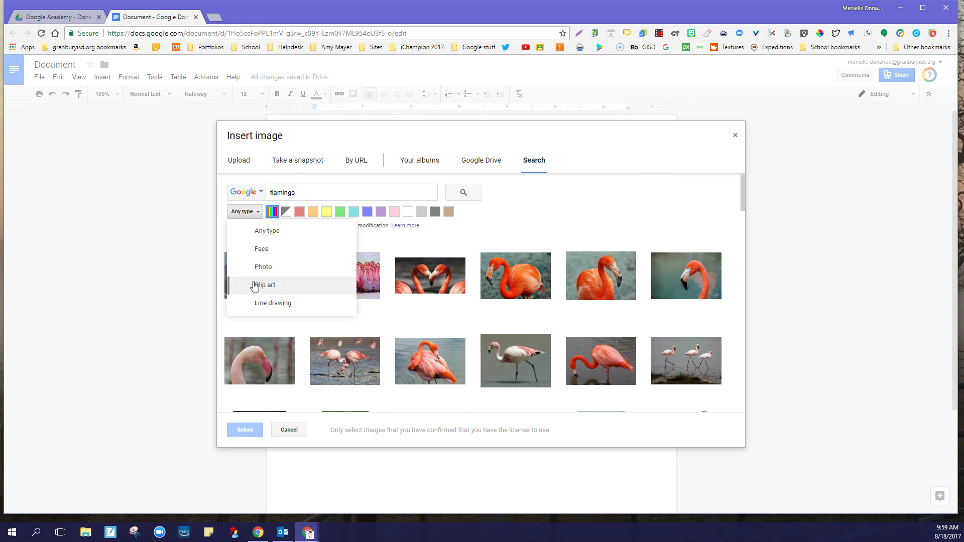
pyautogui.click(256, 304)
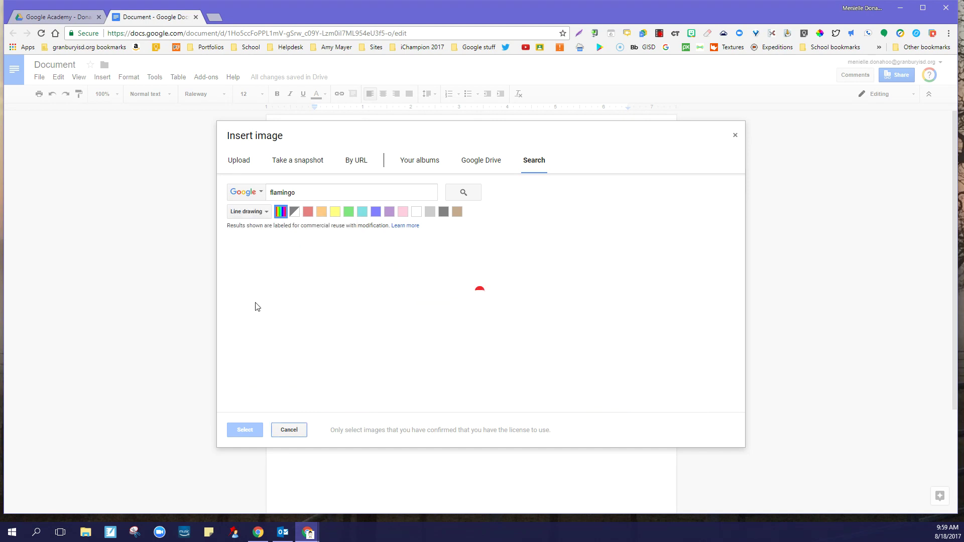
pyautogui.click(257, 213)
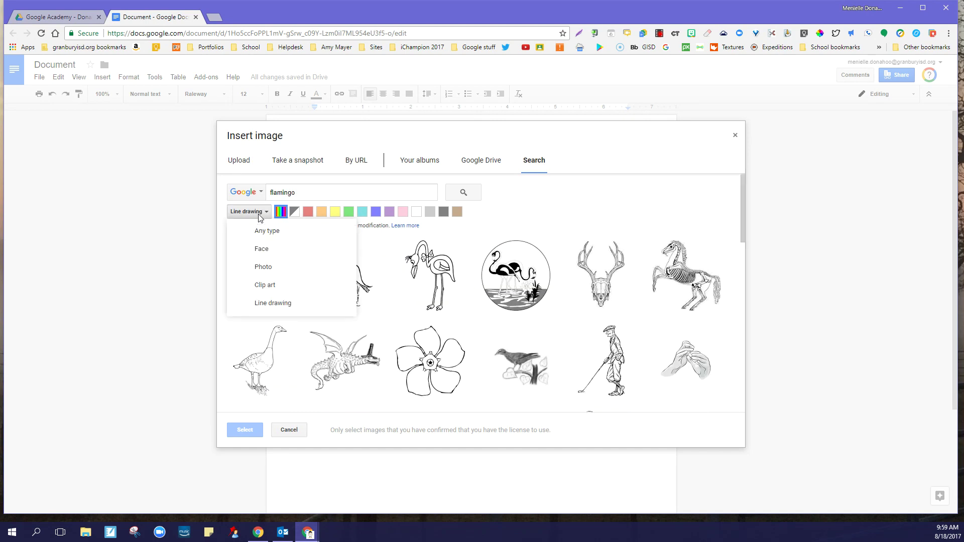
pyautogui.click(267, 286)
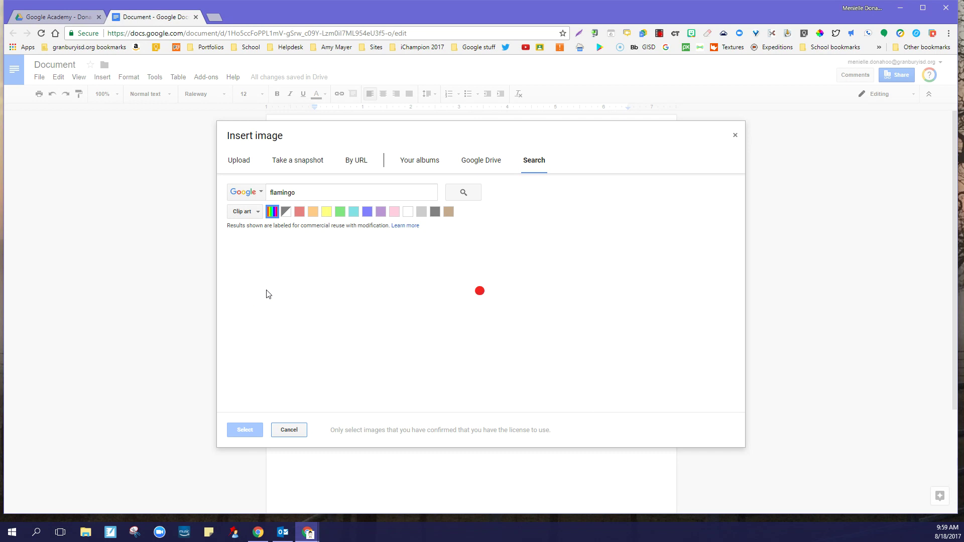
pyautogui.click(253, 212)
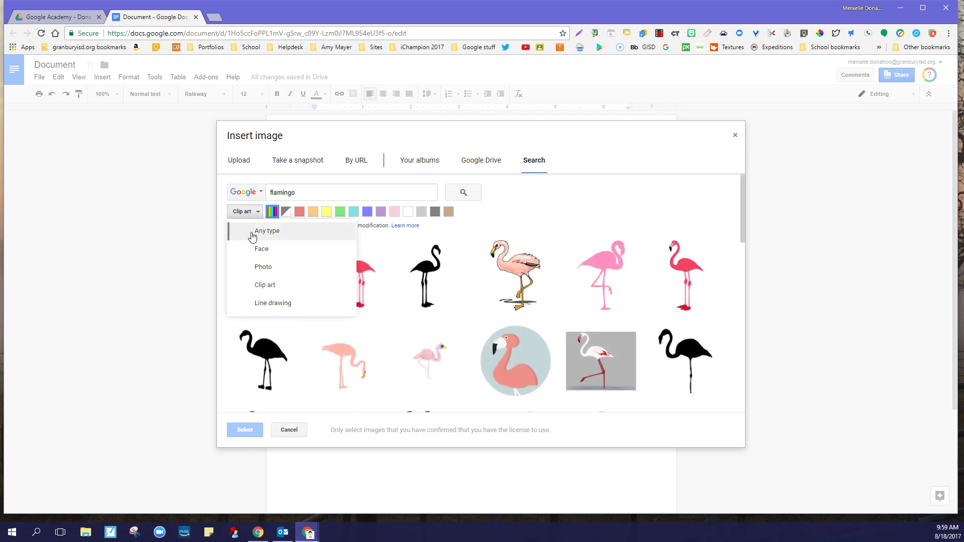
pyautogui.click(257, 266)
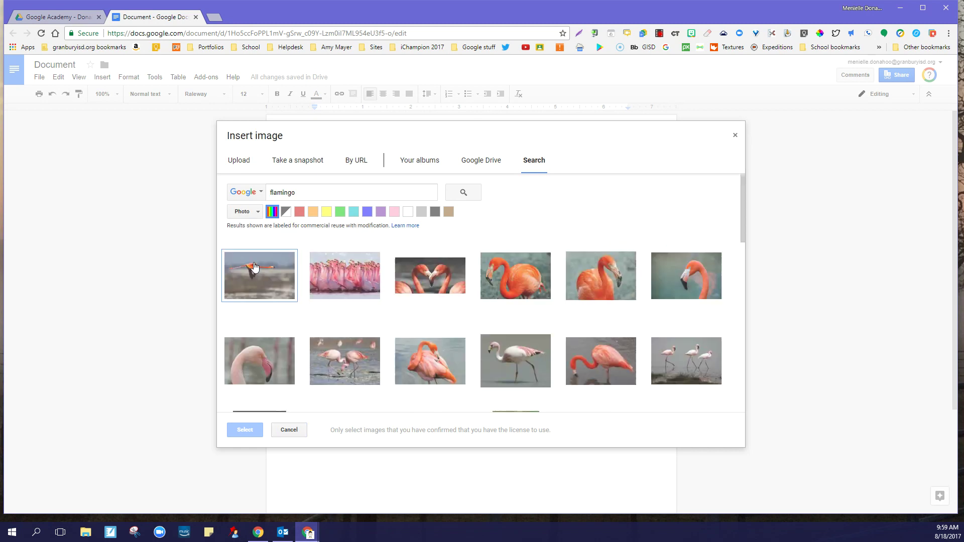
pyautogui.click(258, 212)
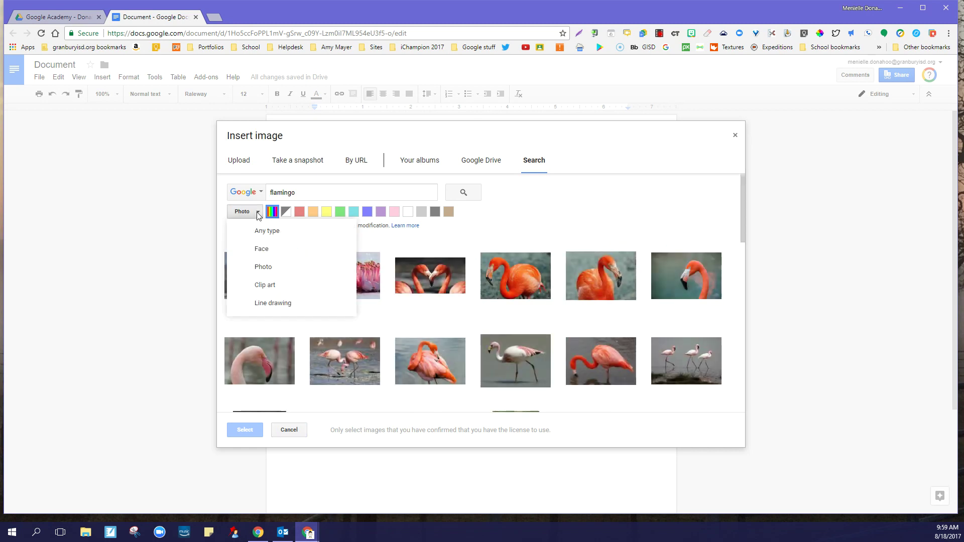
pyautogui.click(253, 250)
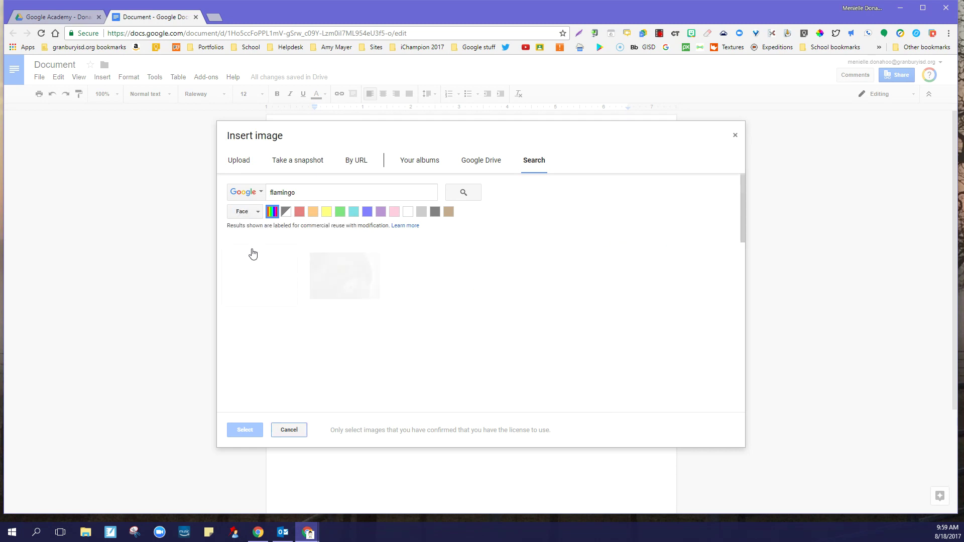
pyautogui.click(246, 212)
pyautogui.click(254, 232)
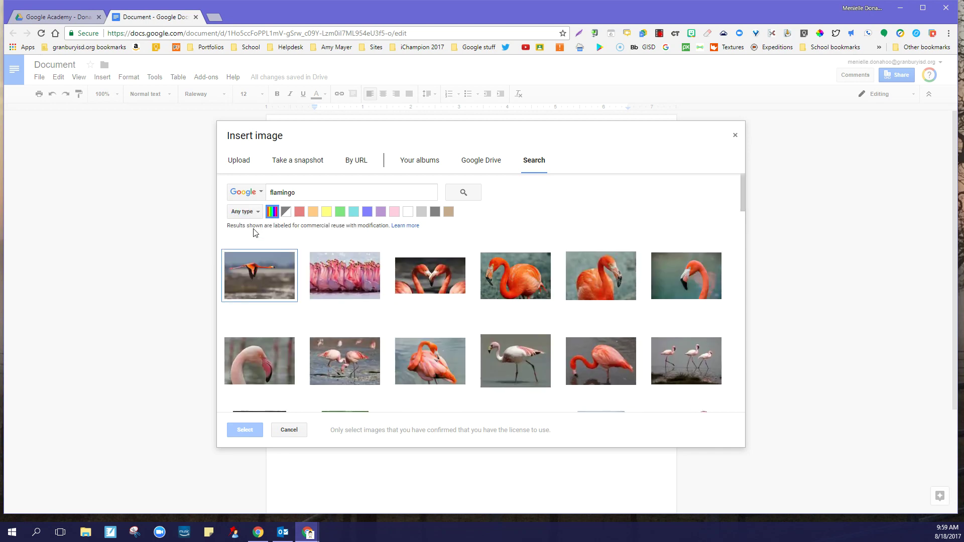
# Insert the James Flamingo photo of the pale walking flamingo from the search results below the table.
pyautogui.scroll(-10, 556, 376)
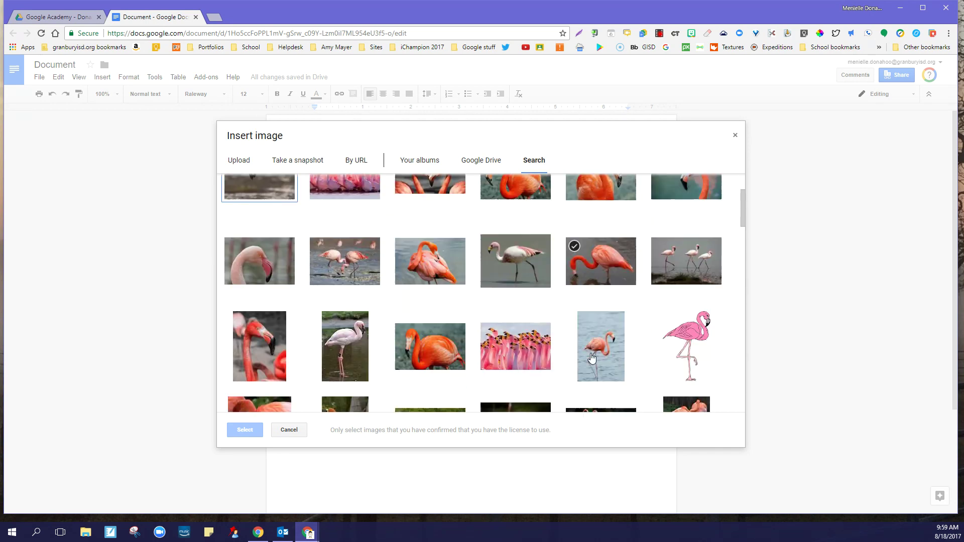
pyautogui.scroll(10, 592, 358)
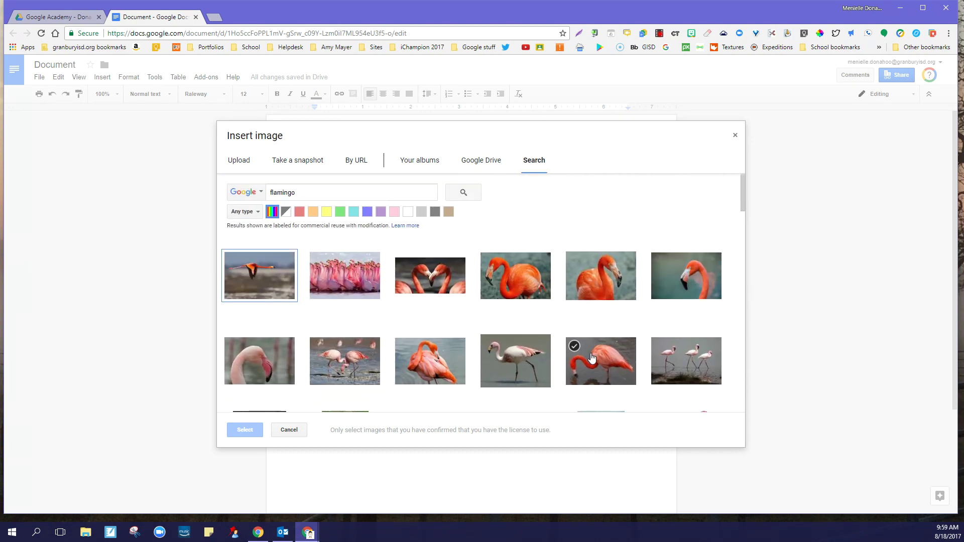
pyautogui.click(504, 361)
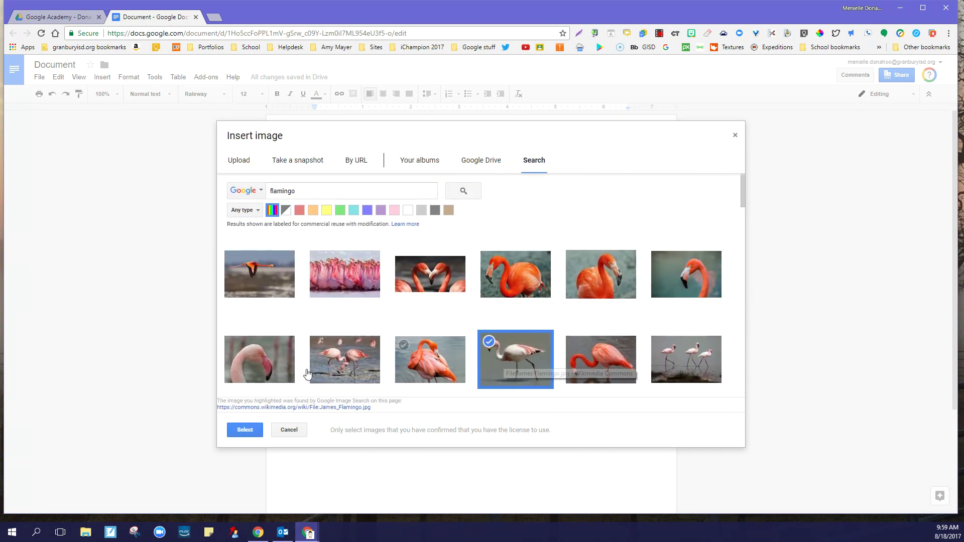
pyautogui.click(237, 433)
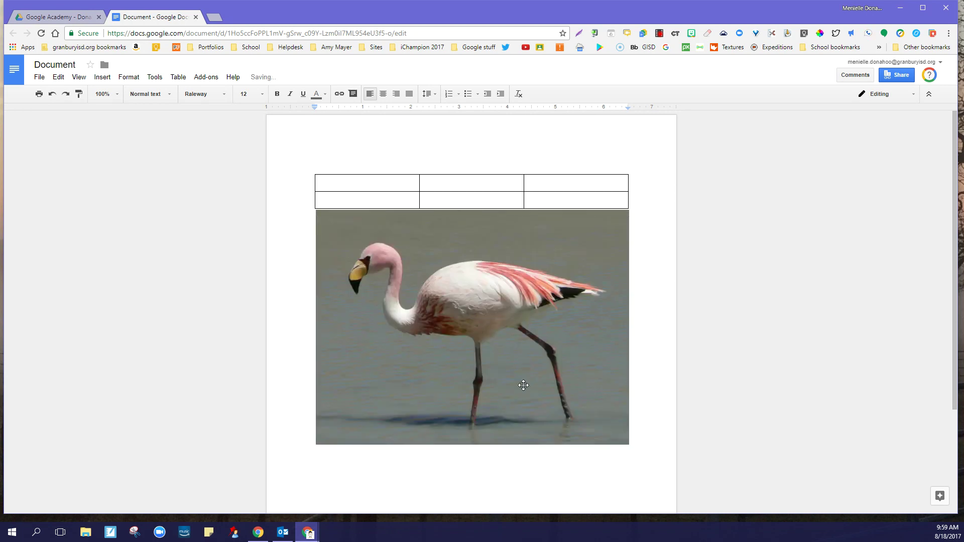
# Narrow the flamingo image and scale it down proportionally to about half the table's width, leaving it deselected.
pyautogui.click(524, 389)
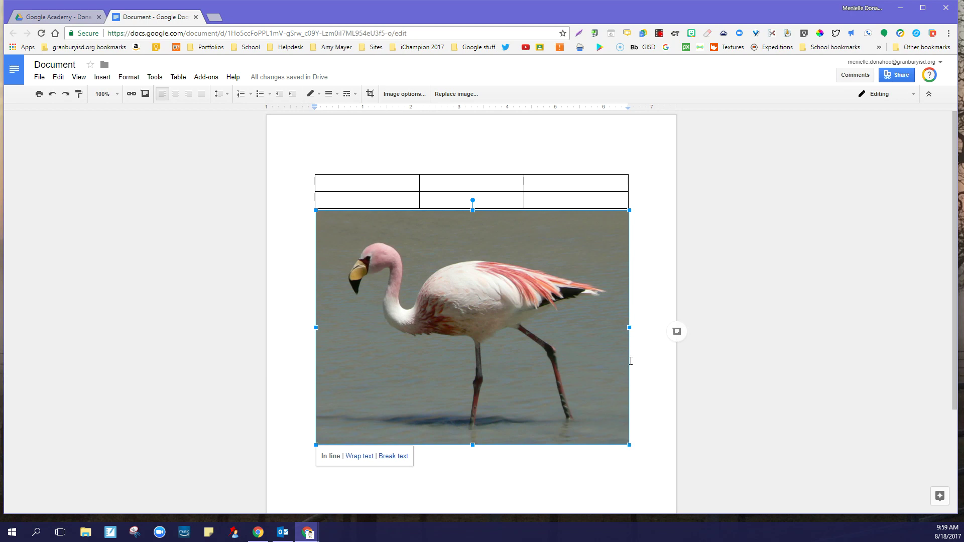
pyautogui.moveTo(630, 328); pyautogui.dragTo(478, 318)
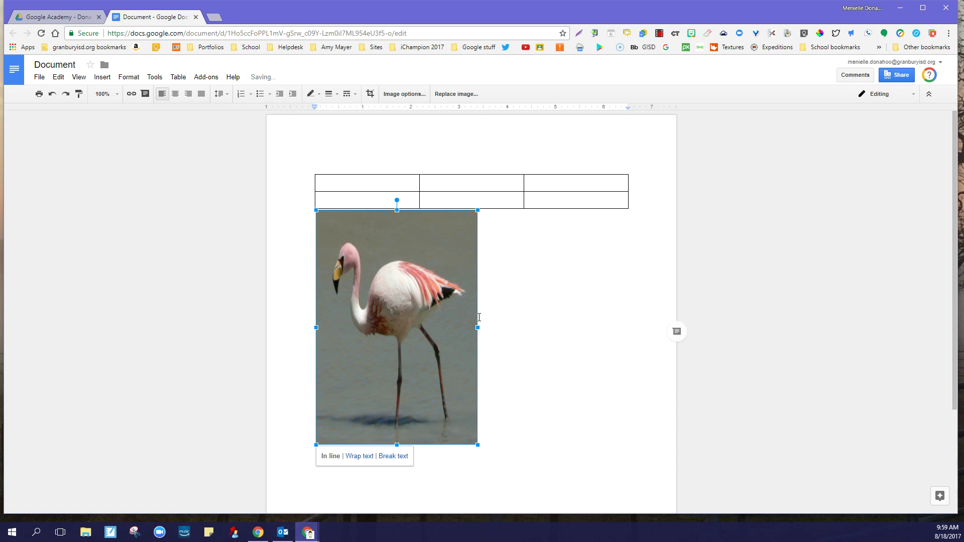
pyautogui.moveTo(477, 328); pyautogui.dragTo(547, 335)
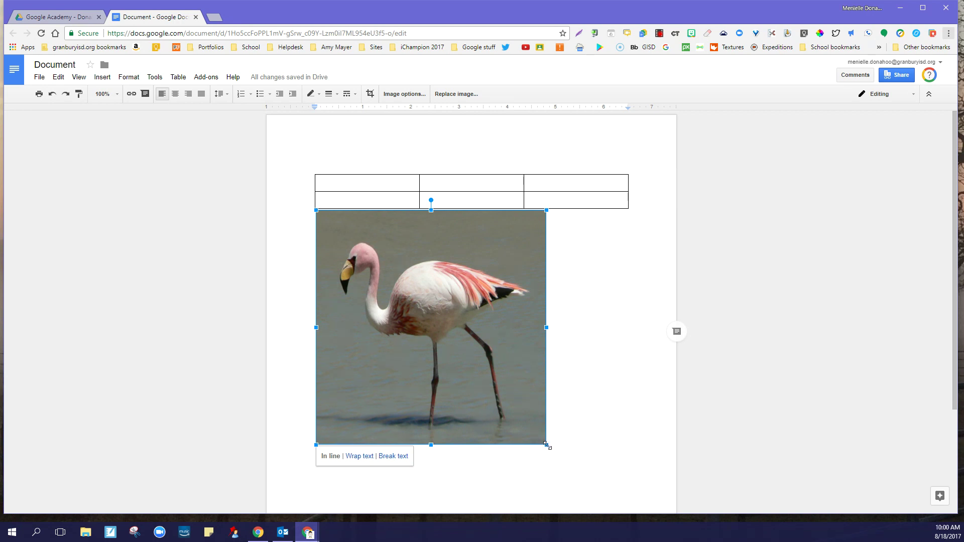
pyautogui.moveTo(546, 445); pyautogui.dragTo(473, 351)
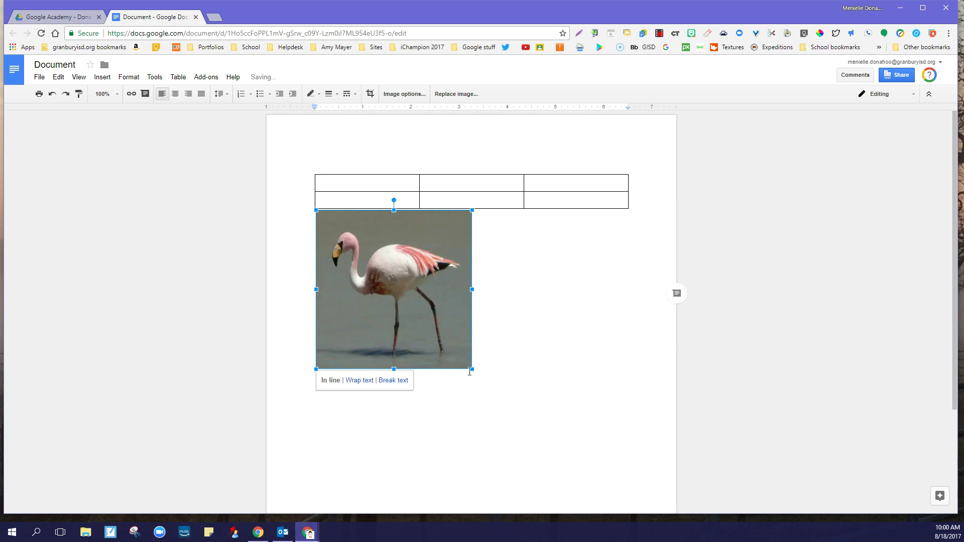
pyautogui.click(533, 360)
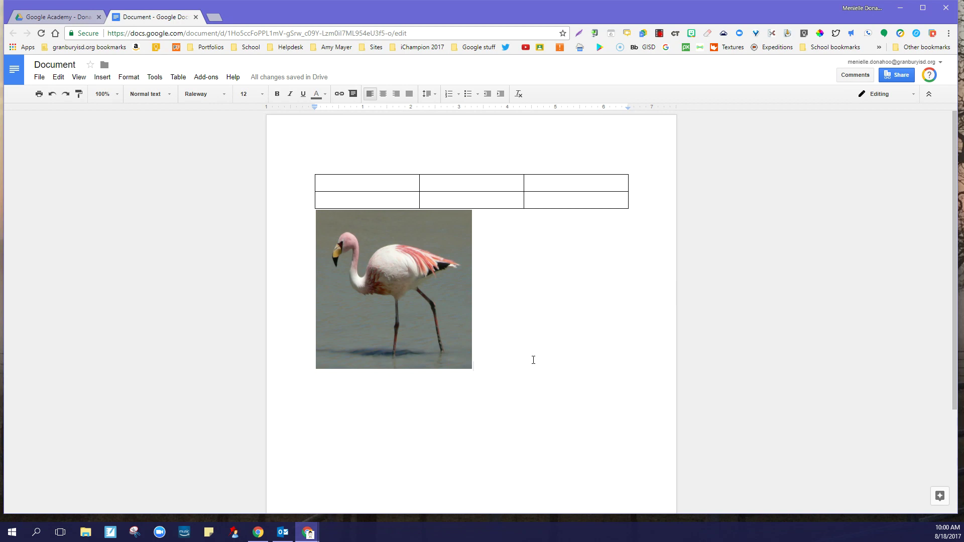
# Switch to the Google Drive folder, open the Google Academy site, and delete the embedded reading log table section from its Google Docs page.
pyautogui.click(64, 17)
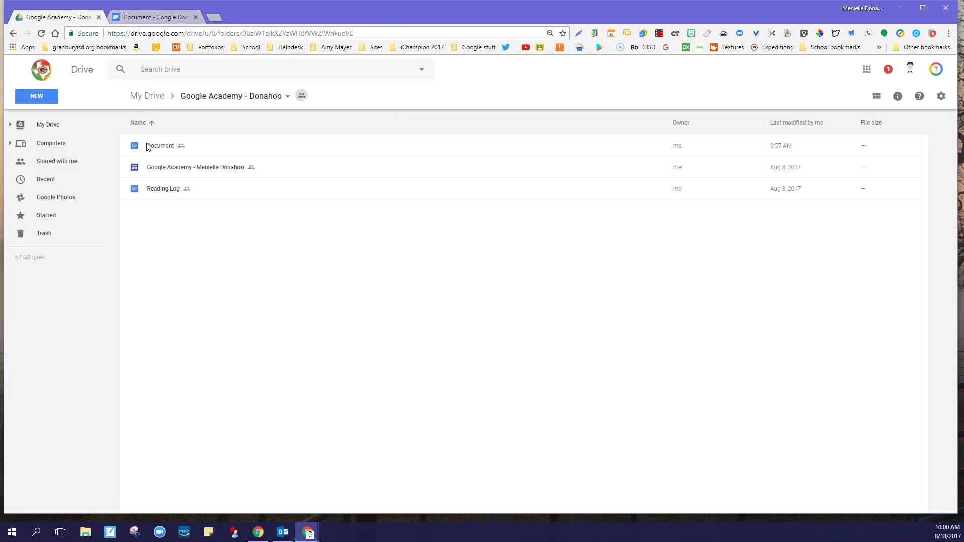
pyautogui.doubleClick(154, 169)
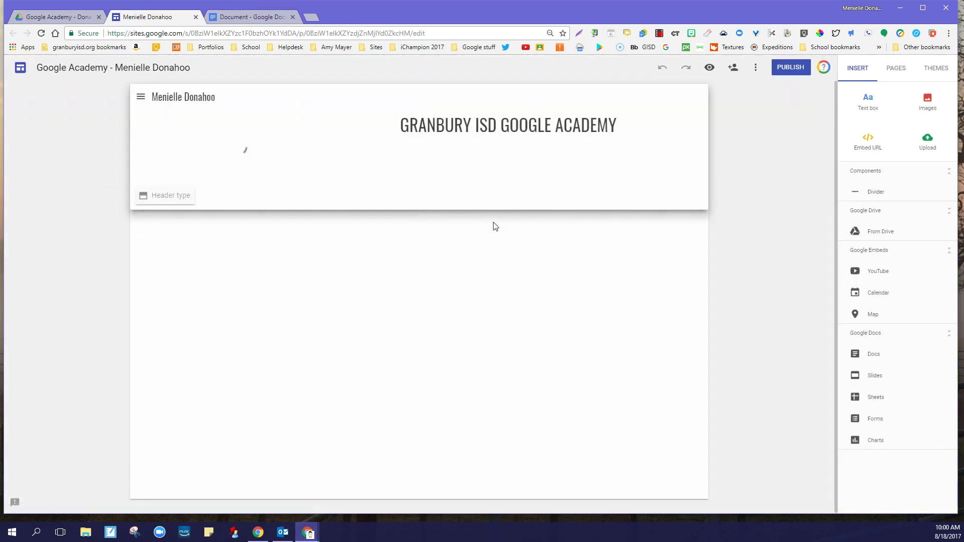
pyautogui.click(894, 70)
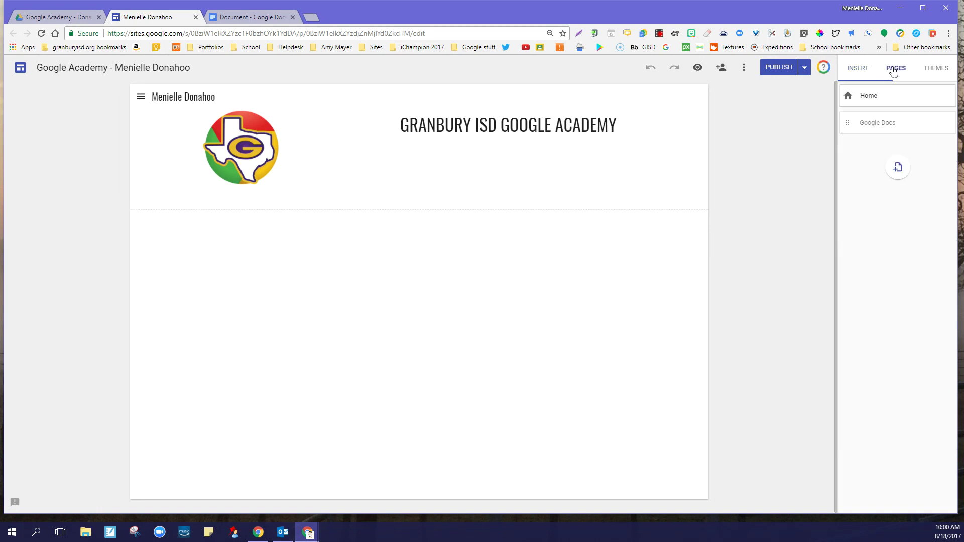
pyautogui.click(874, 130)
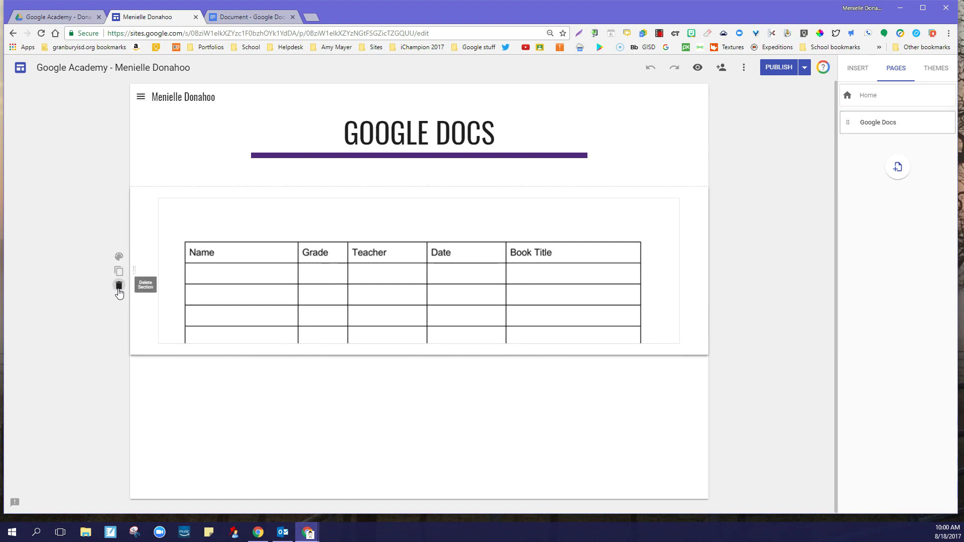
pyautogui.click(119, 290)
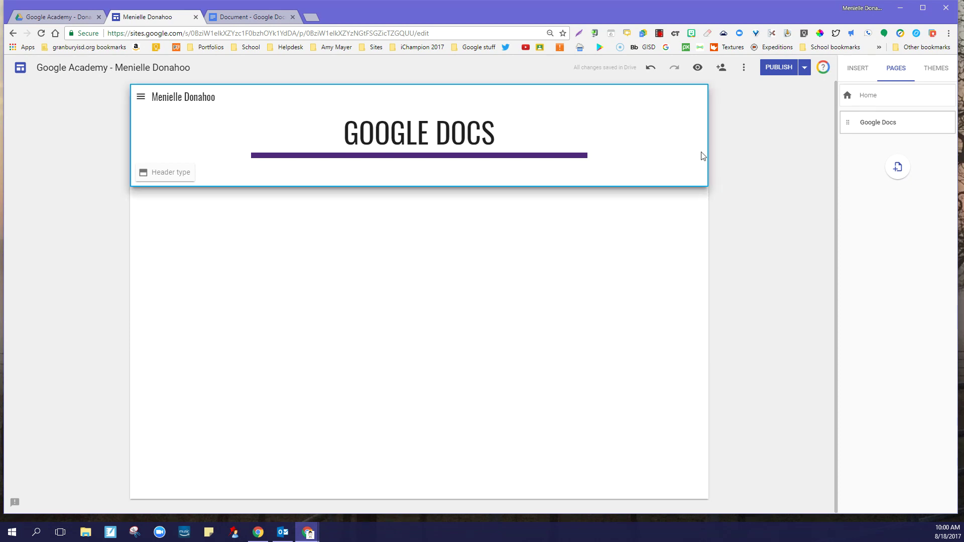
# Start inserting content into the empty area below the Google Docs page header.
pyautogui.click(860, 69)
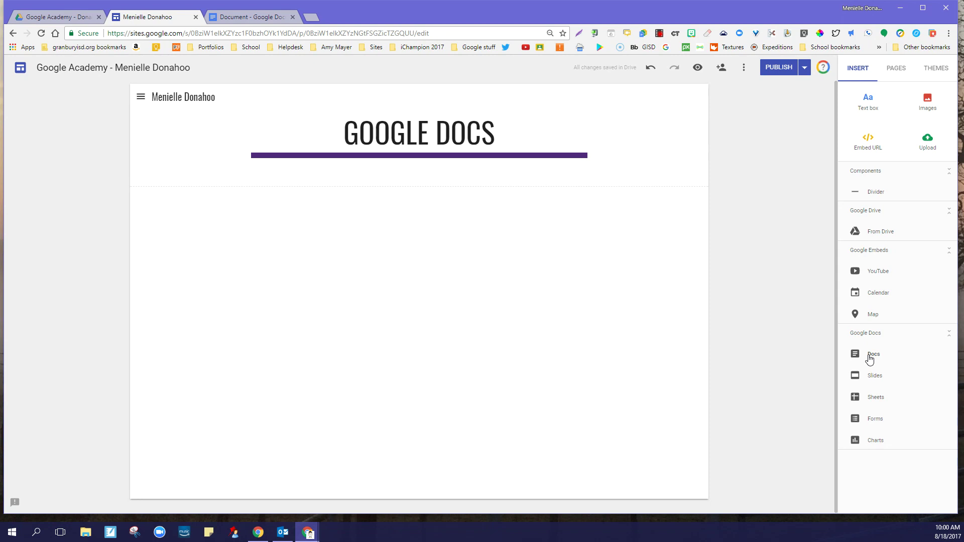
pyautogui.doubleClick(409, 259)
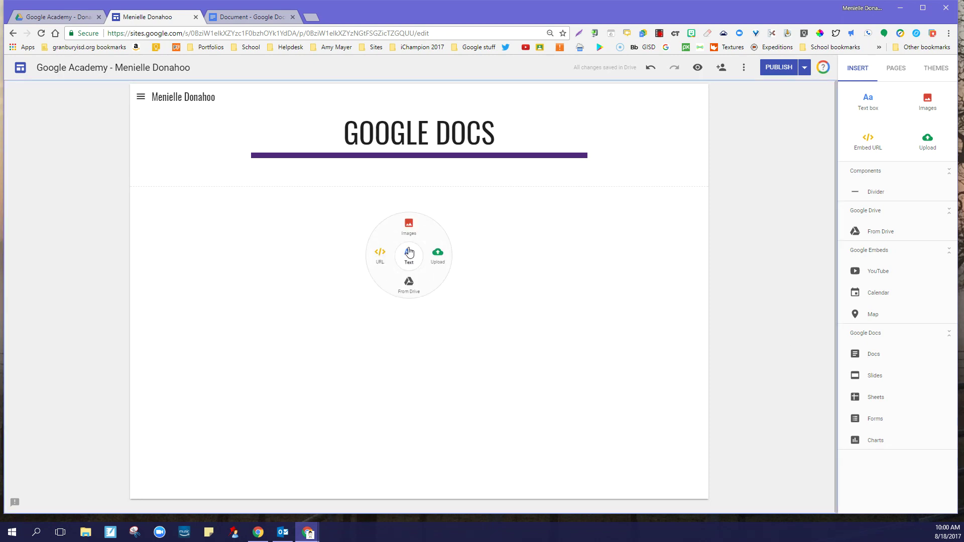